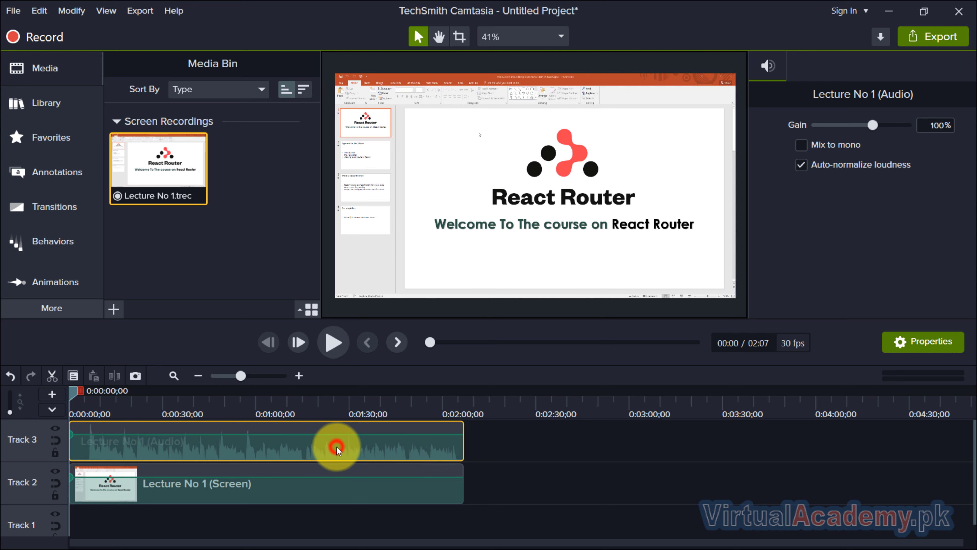
Step: Silence the audio clip on Track 3
right_click(337, 446)
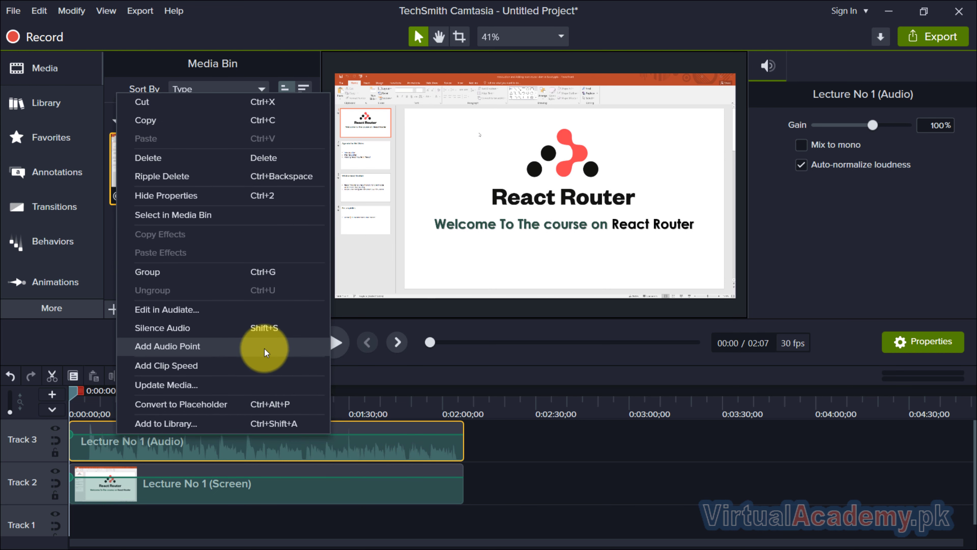
left_click(265, 330)
left_click(559, 450)
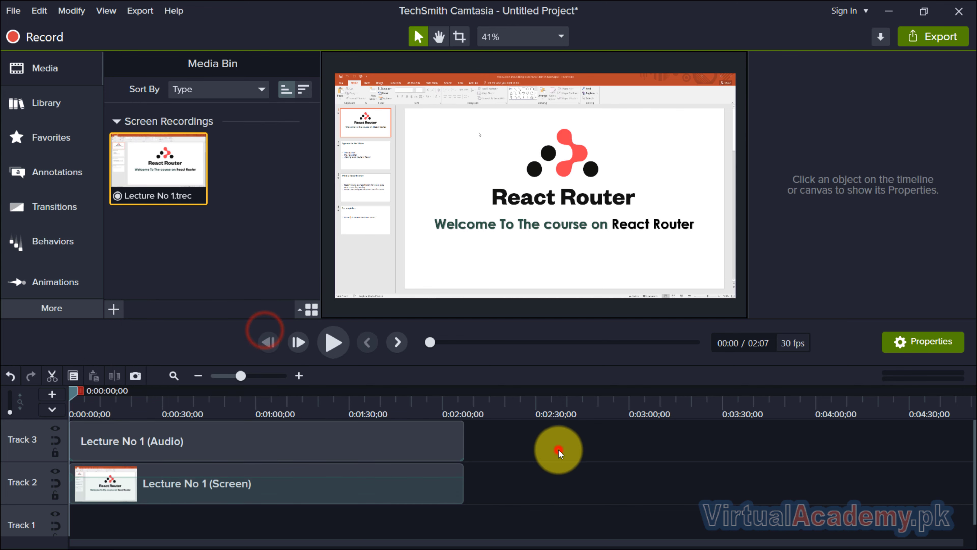
Step: Move the screen recording clip onto a track above the audio clip
left_click_drag(387, 486, 335, 425)
left_click(510, 446)
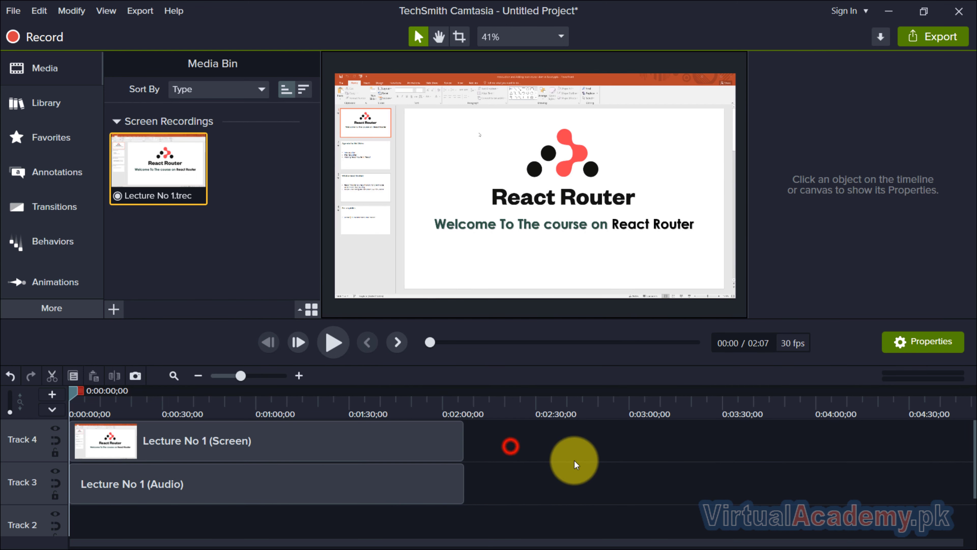
Step: Remove the empty tracks so the screen clip sits on Track 2 and the audio on Track 1
scroll(574, 461, "down", 1)
right_click(494, 512)
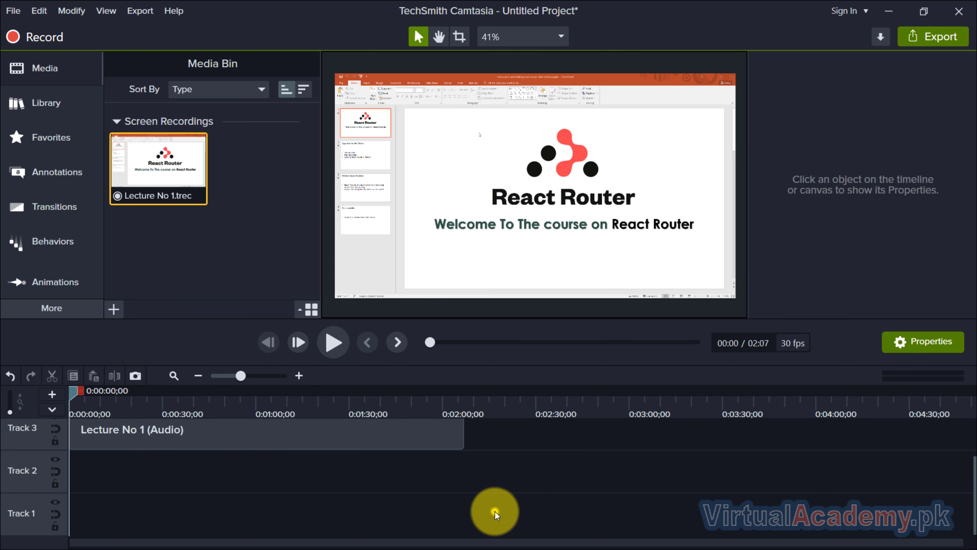
left_click(417, 337)
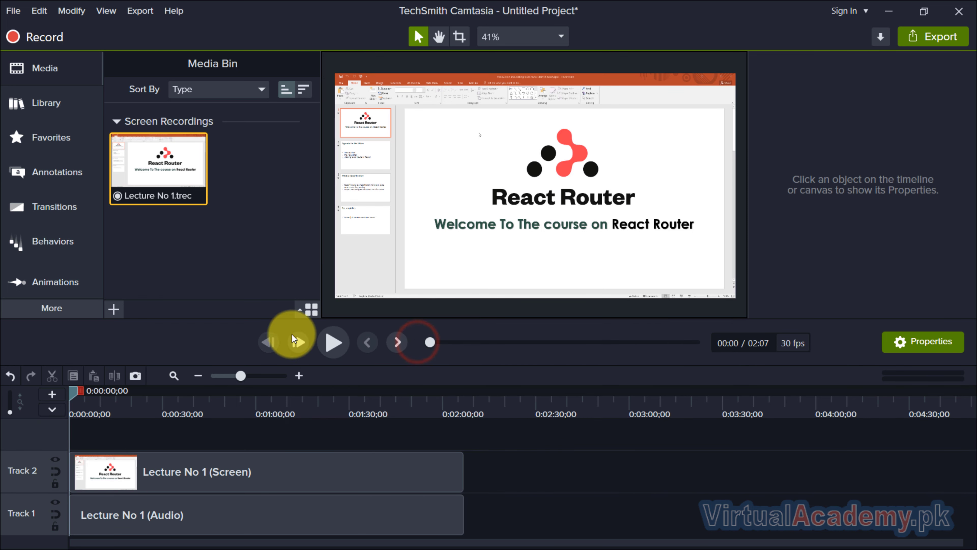
Step: Browse the Zoom-n-Pan and Animations presets in the Animations panel
left_click(54, 284)
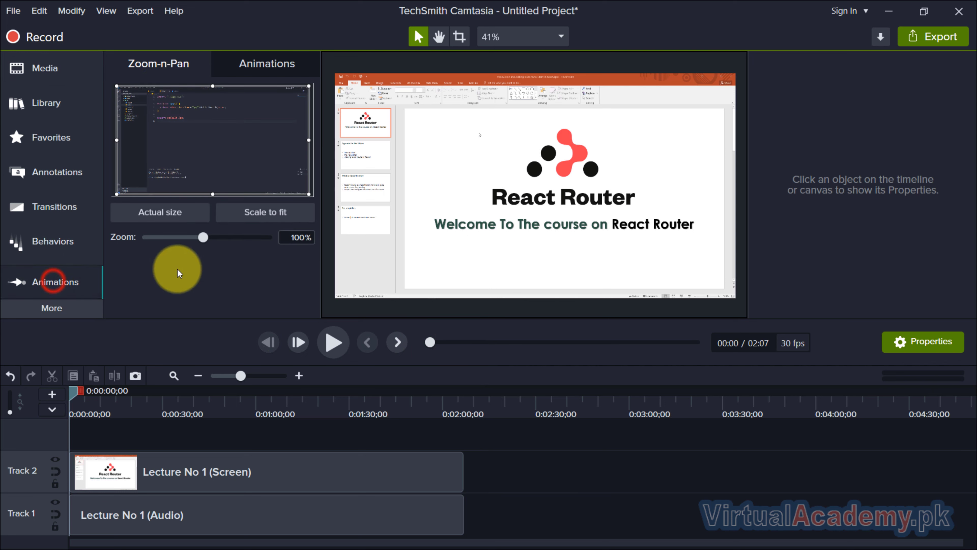
left_click(277, 58)
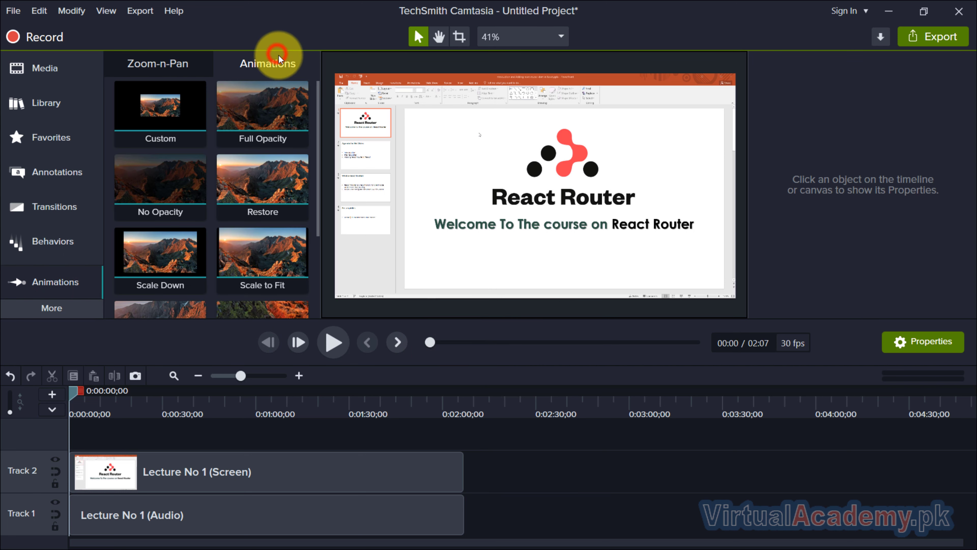
left_click(168, 58)
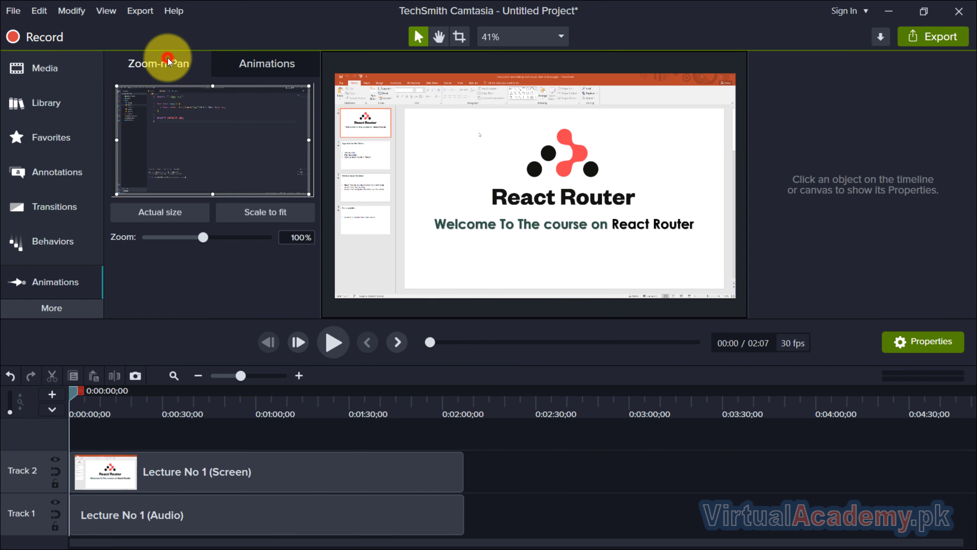
left_click(256, 62)
scroll(268, 199, "down", 3)
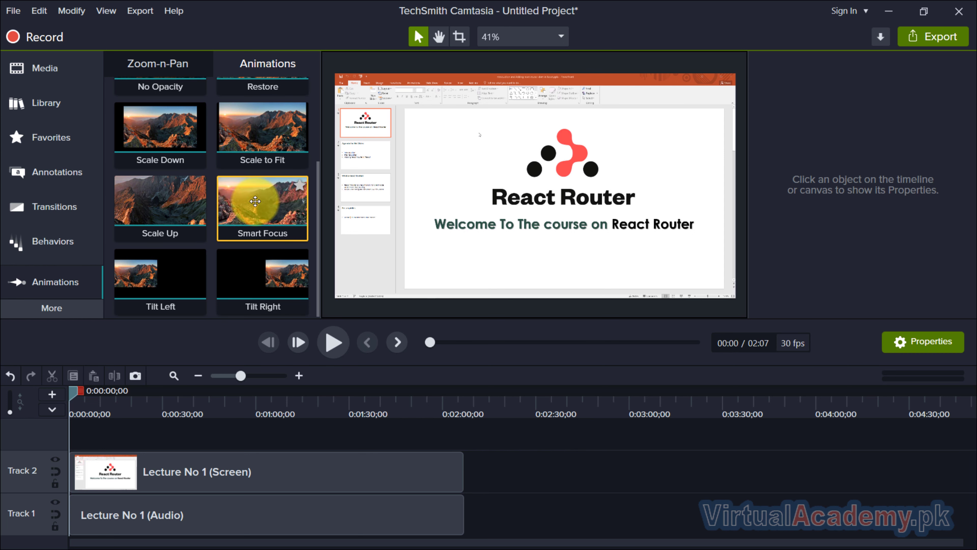
scroll(255, 201, "up", 3)
scroll(269, 200, "down", 3)
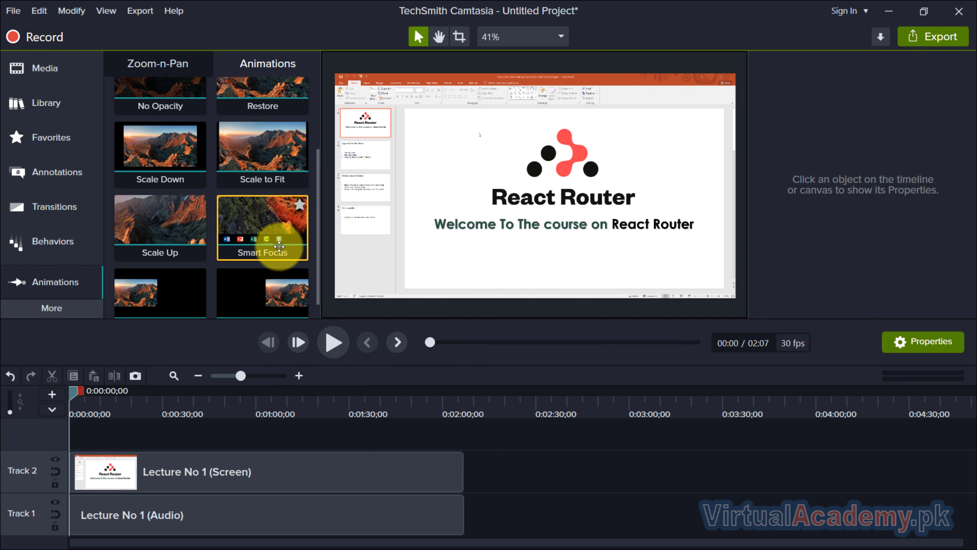
scroll(253, 173, "up", 3)
scroll(173, 192, "down", 4)
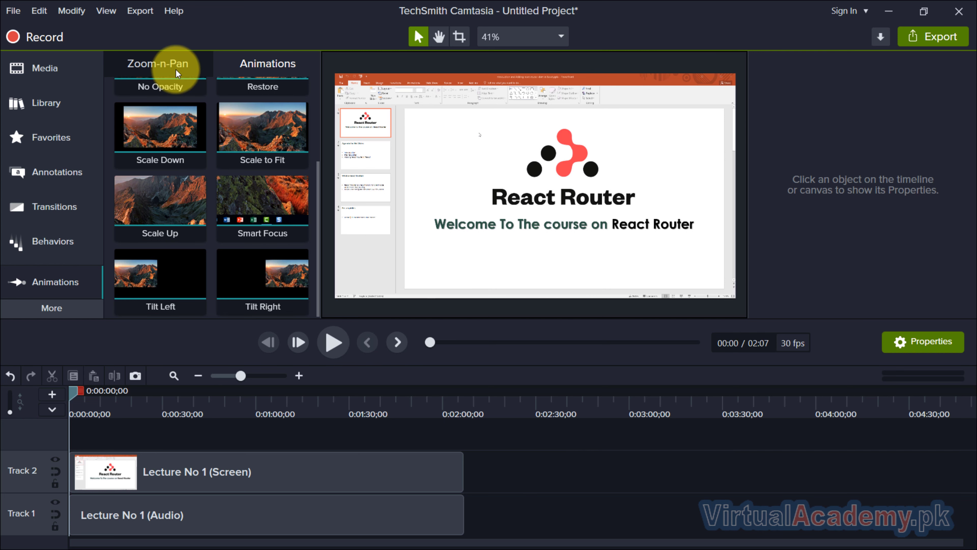
left_click(160, 68)
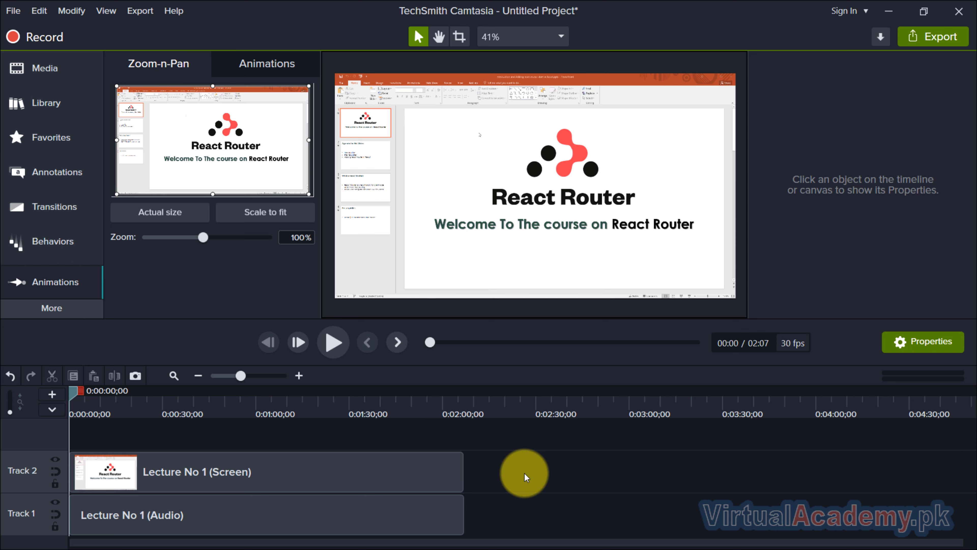
Step: At about 1:05, add a zoom-n-pan that zooms to 199% on the code editor's upper-left area
left_click_drag(314, 396, 286, 398)
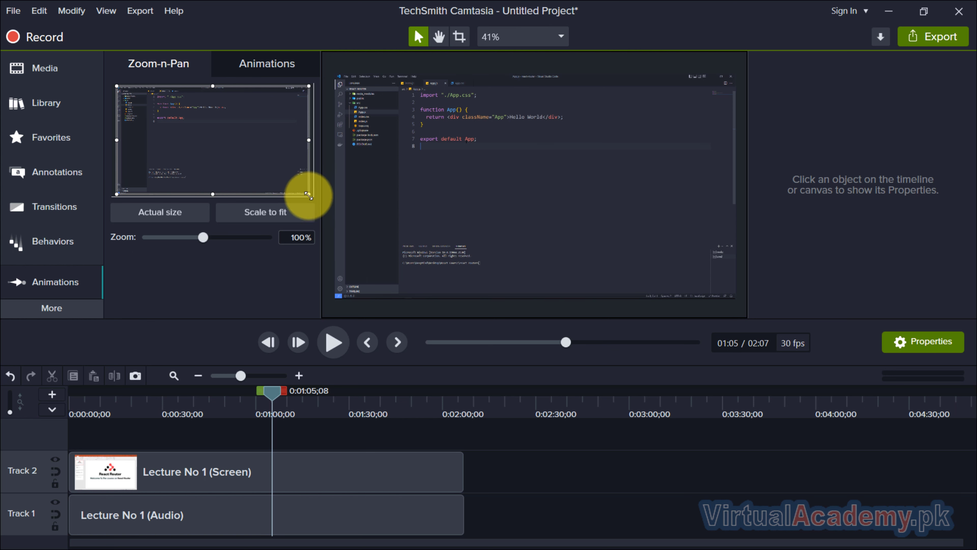
left_click_drag(308, 195, 212, 117)
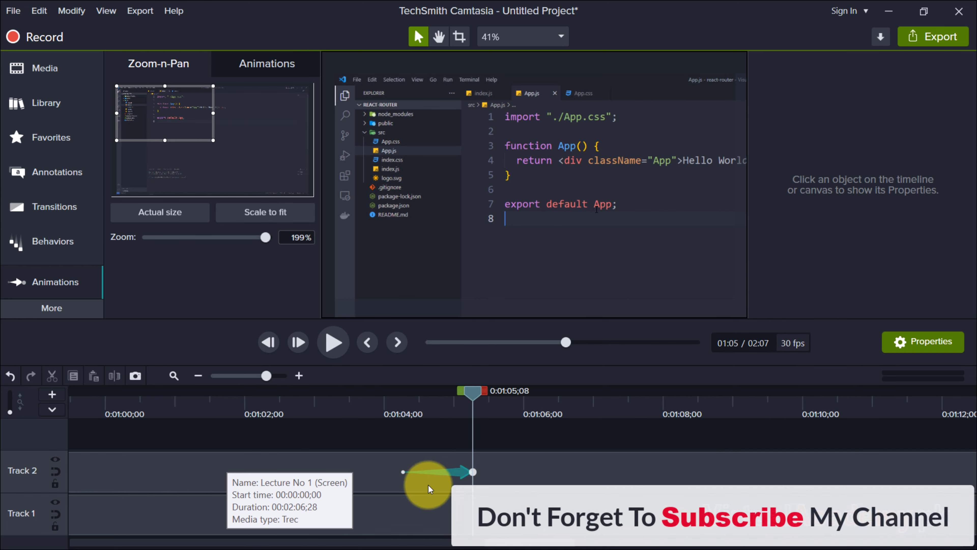
Step: Try adjusting the zoom animation's scale and undo the change
left_click(459, 474)
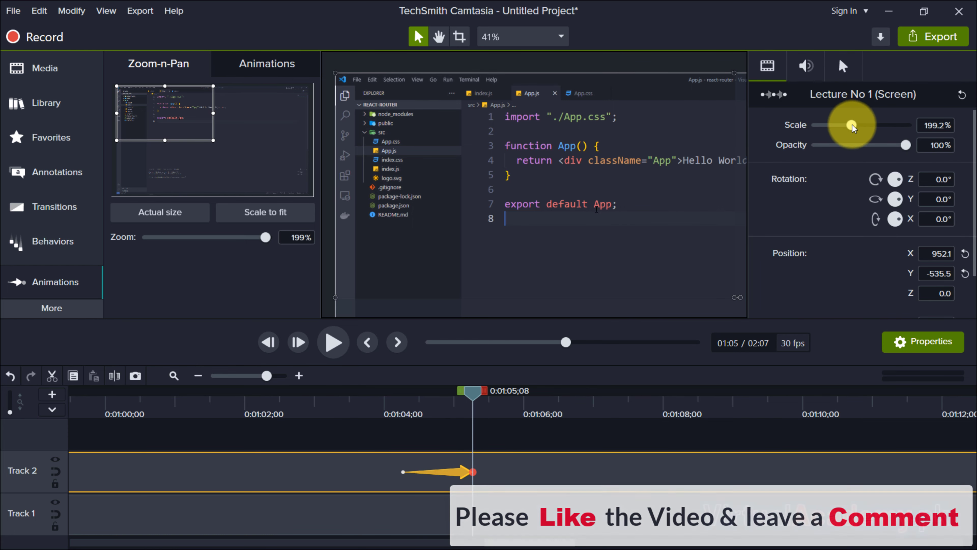
left_click_drag(852, 125, 849, 125)
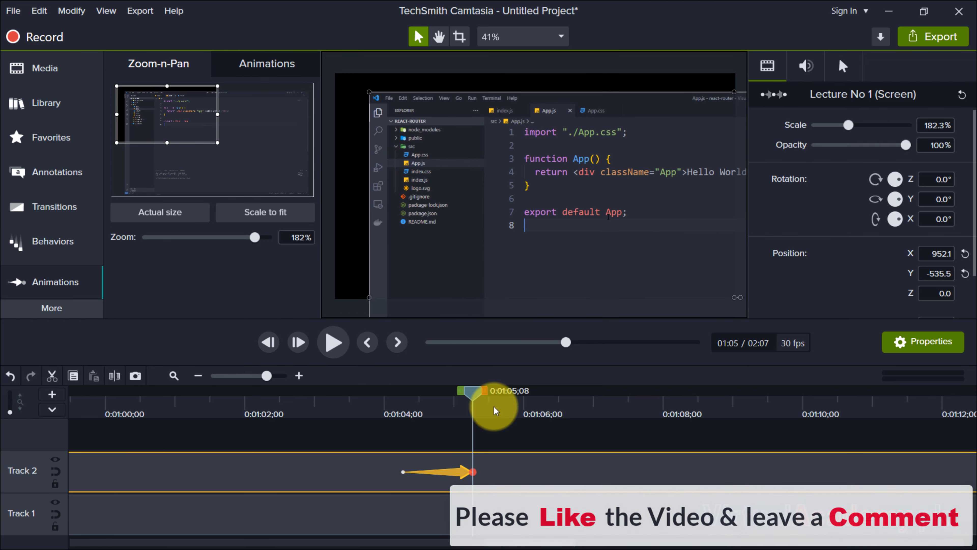
key("ctrl+z")
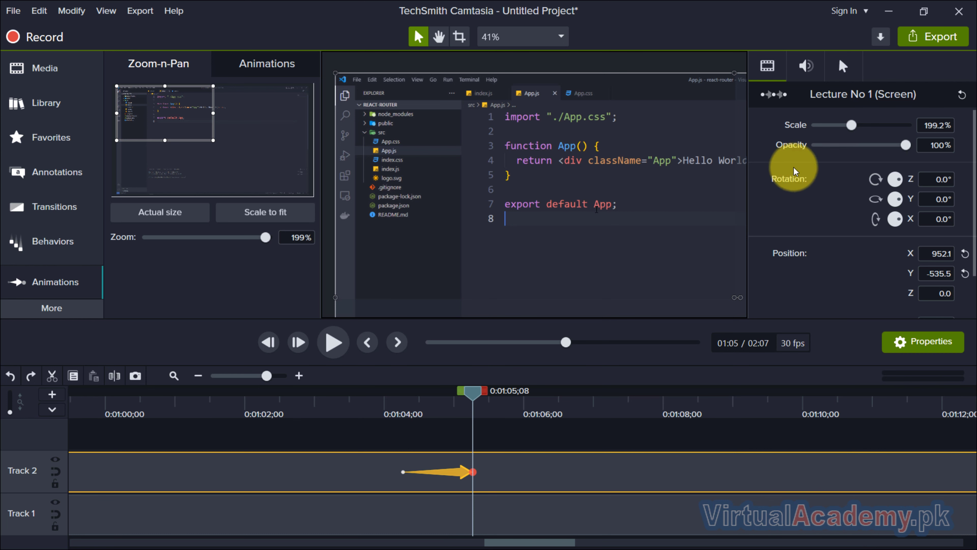
Step: Inspect the zoom animation's properties across the clip's property tabs
left_click_drag(896, 145, 917, 146)
left_click(842, 66)
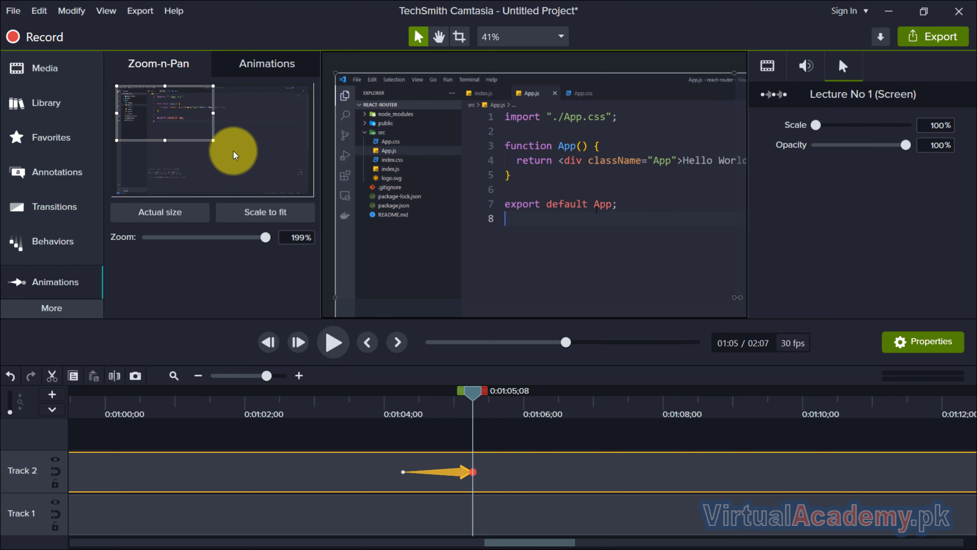
left_click(65, 76)
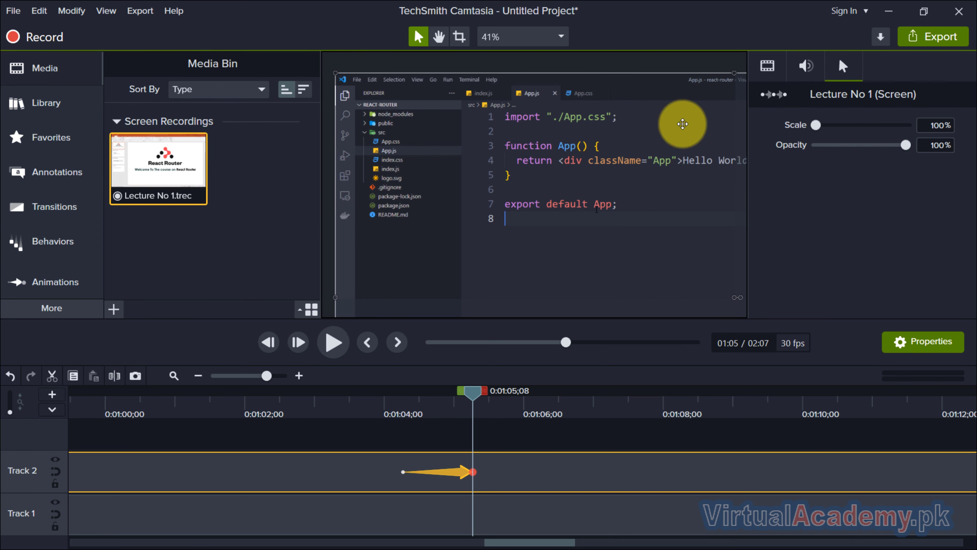
left_click(767, 66)
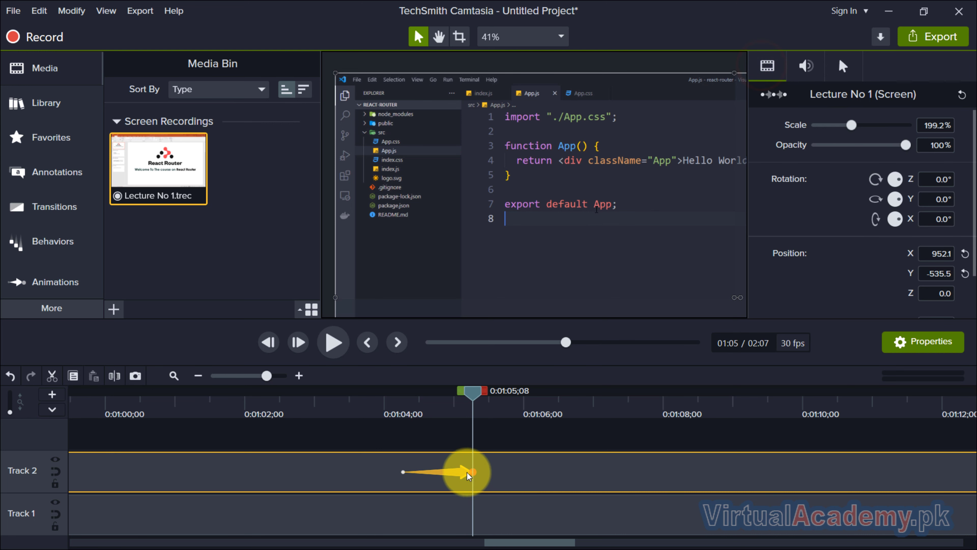
left_click(467, 471)
left_click(79, 281)
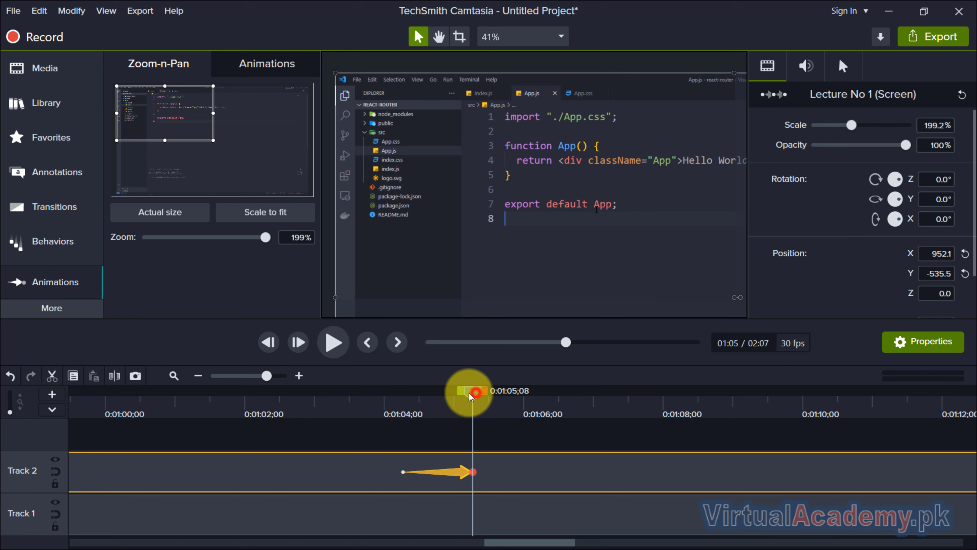
Step: Preview the zoom transition from just before the animation
left_click_drag(468, 393, 331, 390)
left_click(333, 343)
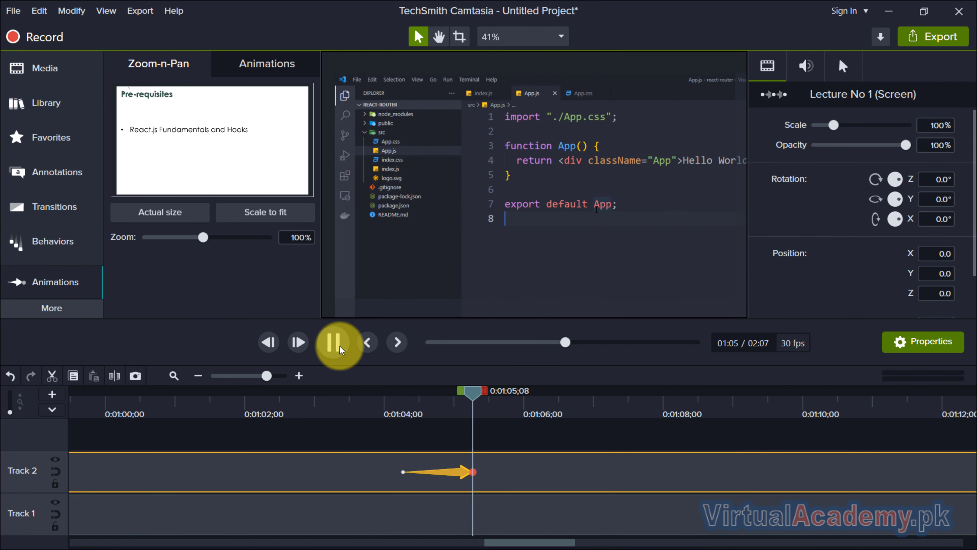
left_click(340, 346)
Step: Shift the zoom animation slightly later on the timeline and preview the transition
left_click_drag(462, 469, 500, 472)
left_click(418, 397)
left_click(337, 346)
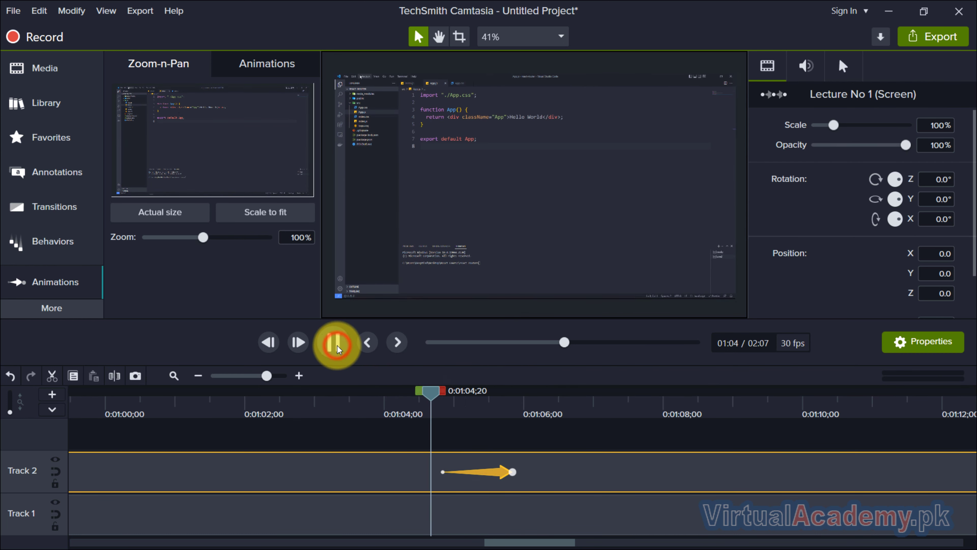
left_click(333, 342)
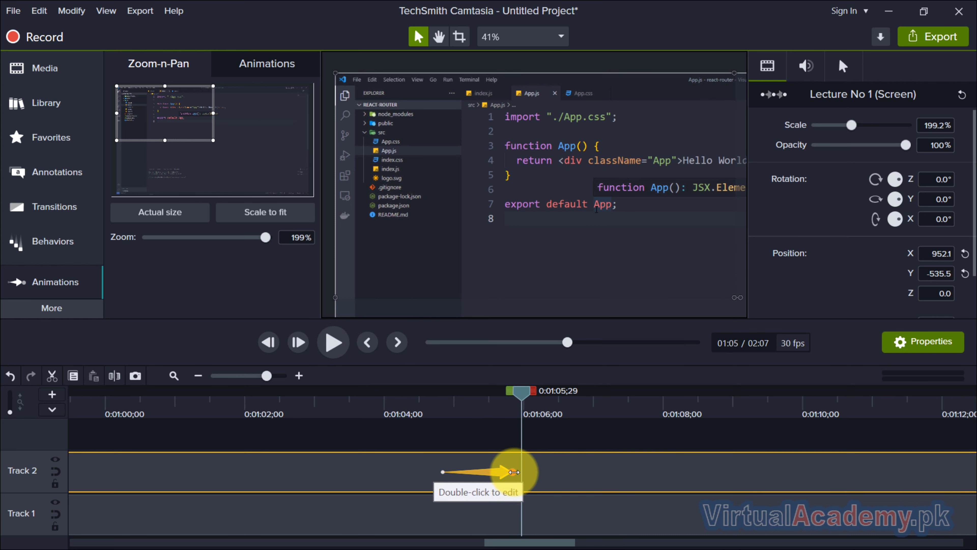
Step: Lengthen the zoom animation to end around 1:07 and preview it
left_click_drag(514, 472, 612, 472)
left_click(437, 401)
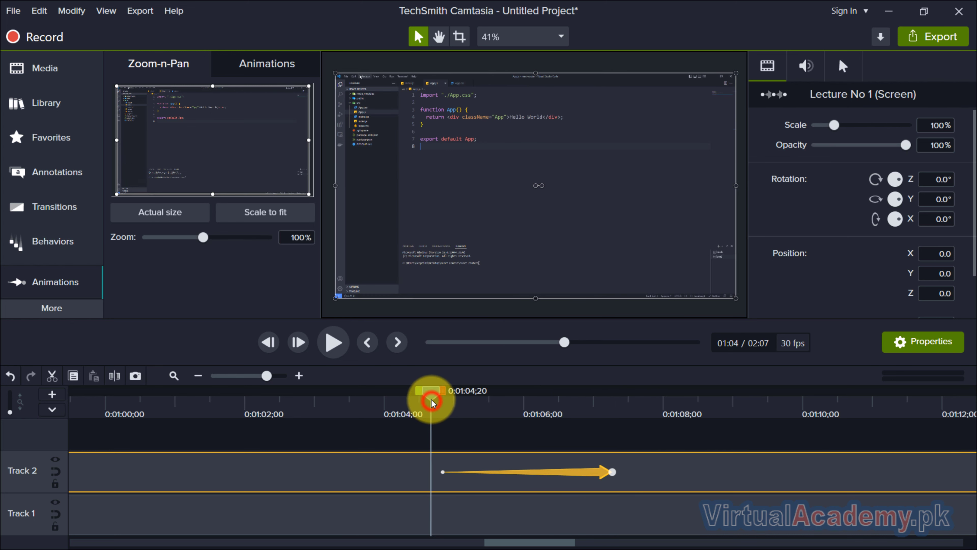
left_click(334, 346)
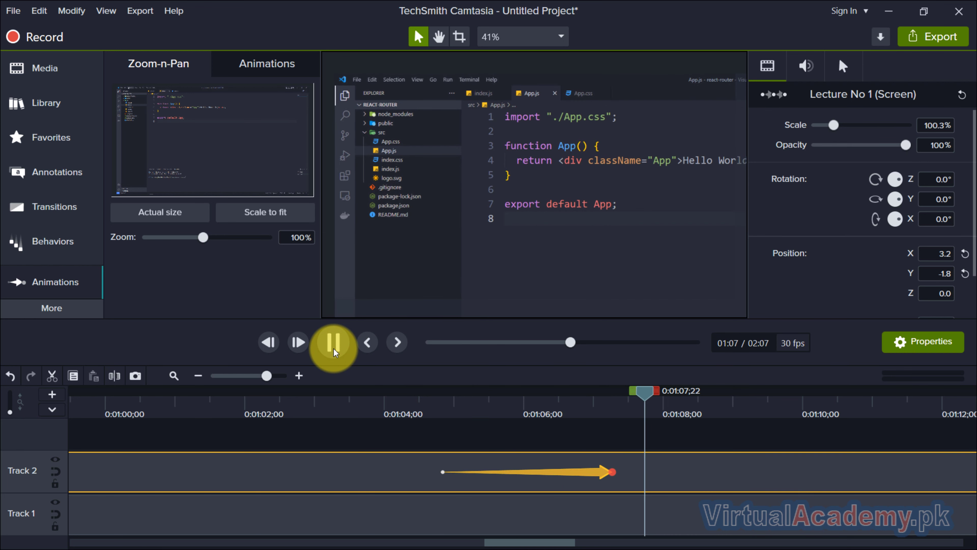
scroll(533, 467, "down", 2)
scroll(533, 466, "down", 3)
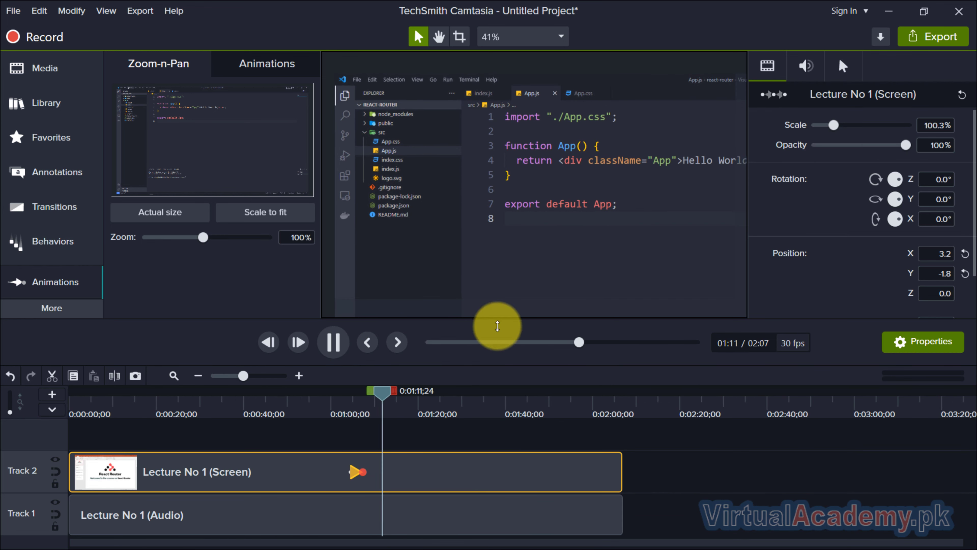
left_click(341, 344)
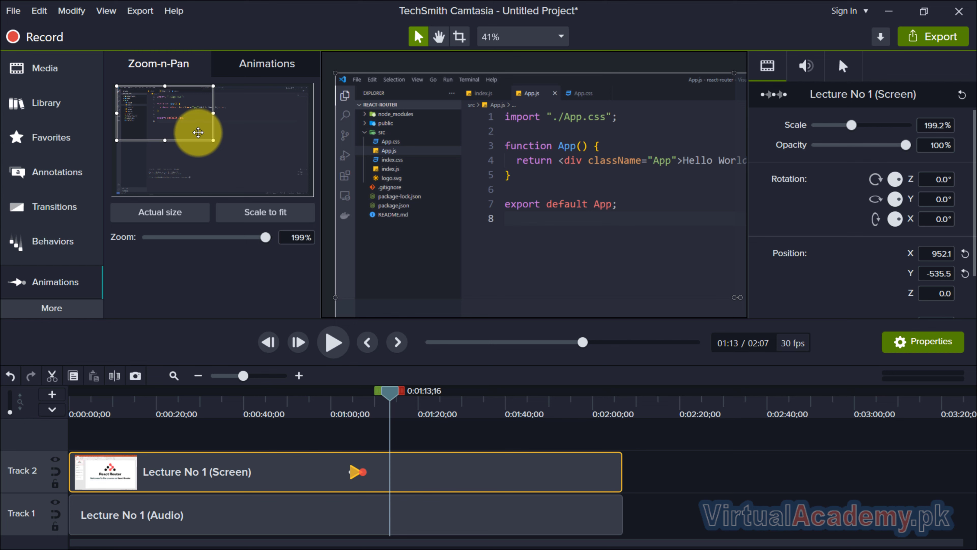
Step: At about 1:13, pan the zoom area down onto the terminal at 249% zoom
left_click_drag(198, 133, 197, 174)
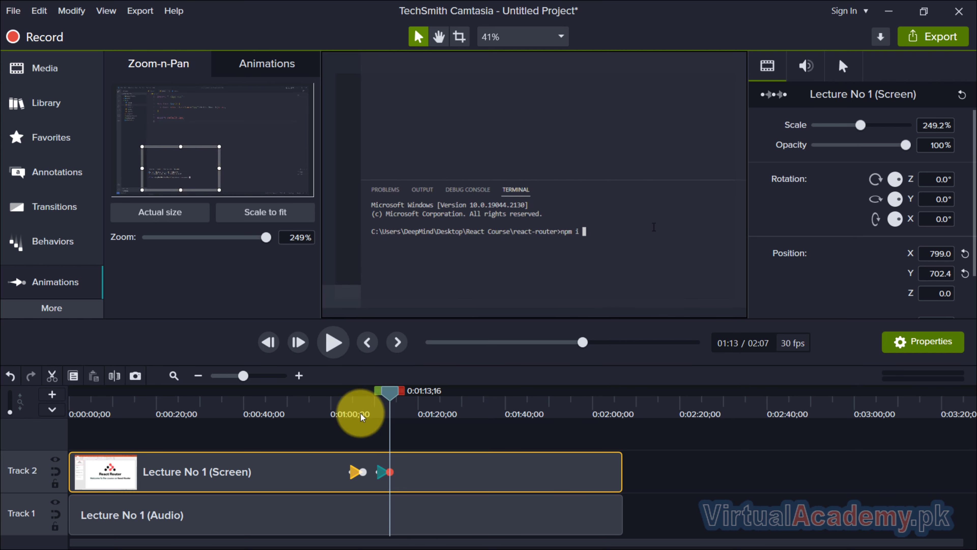
Step: Preview the pan to the terminal from just before the animation
left_click_drag(360, 413, 355, 404)
left_click(335, 341)
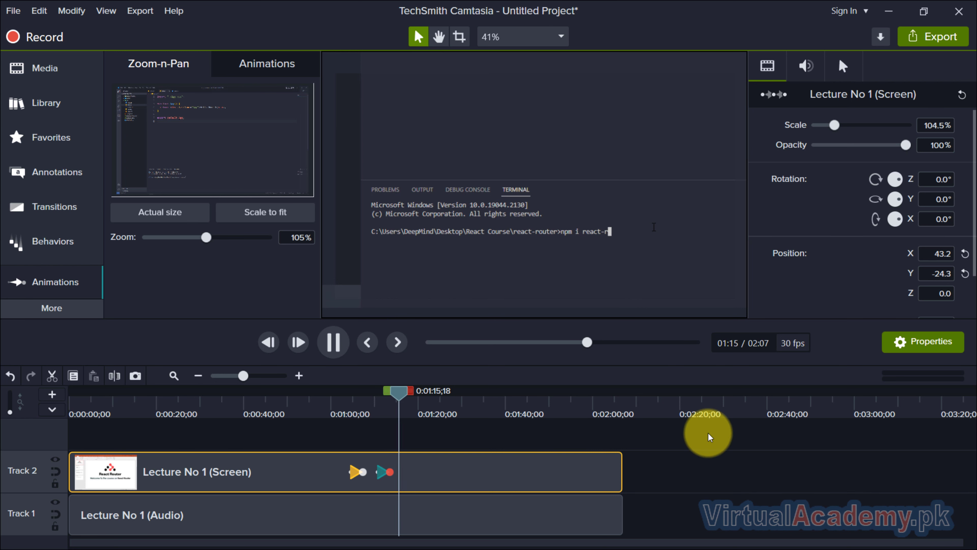
left_click(340, 347)
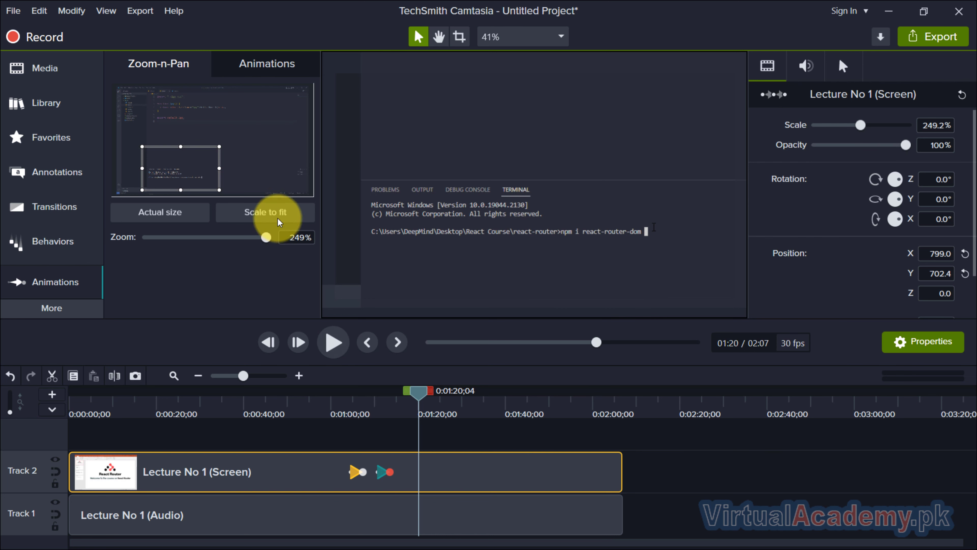
Step: At about 1:20, add a Scale to fit animation returning the recording to full view
left_click(273, 209)
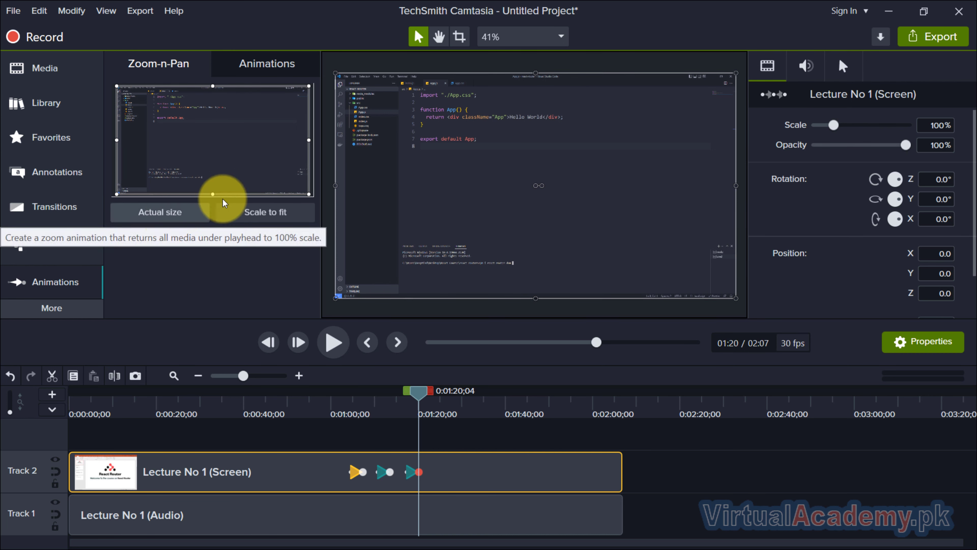
left_click_drag(310, 194, 223, 143)
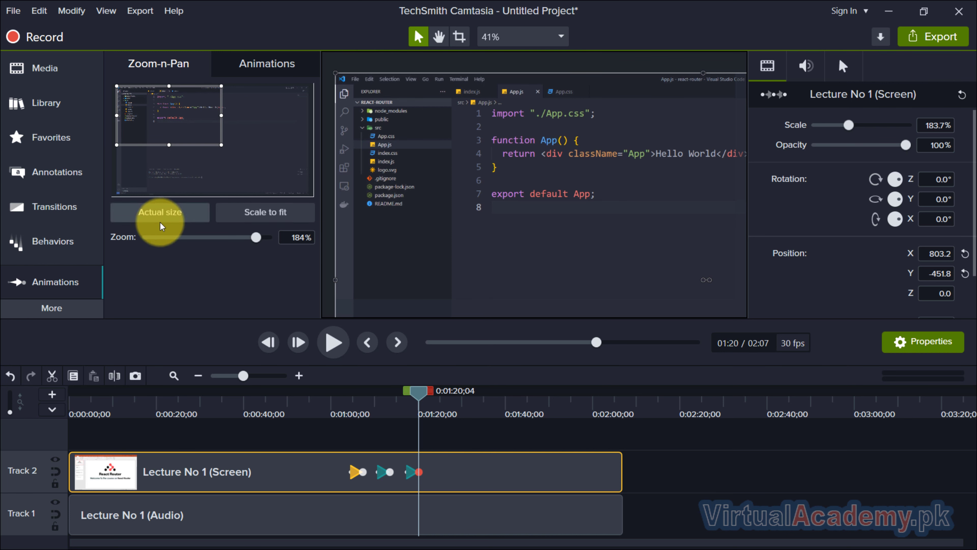
left_click(166, 217)
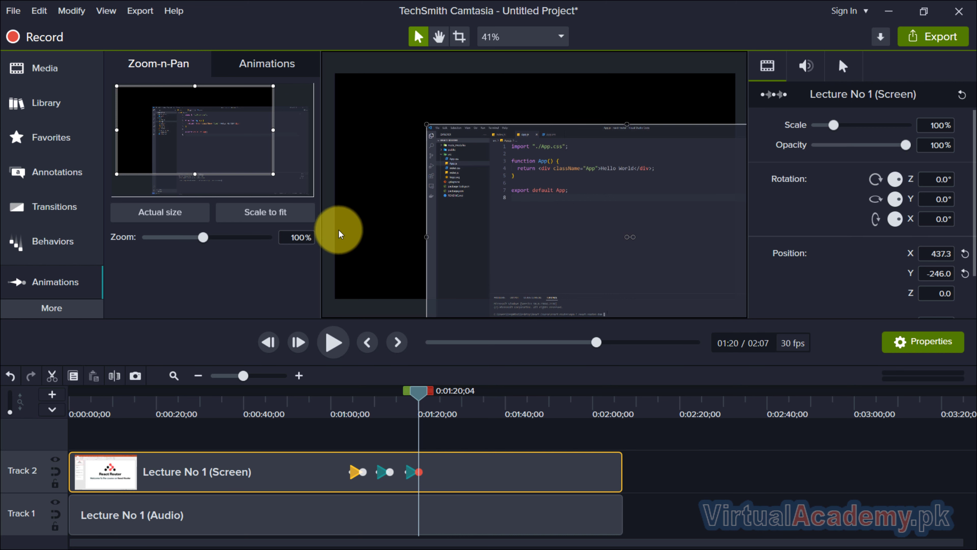
left_click(281, 213)
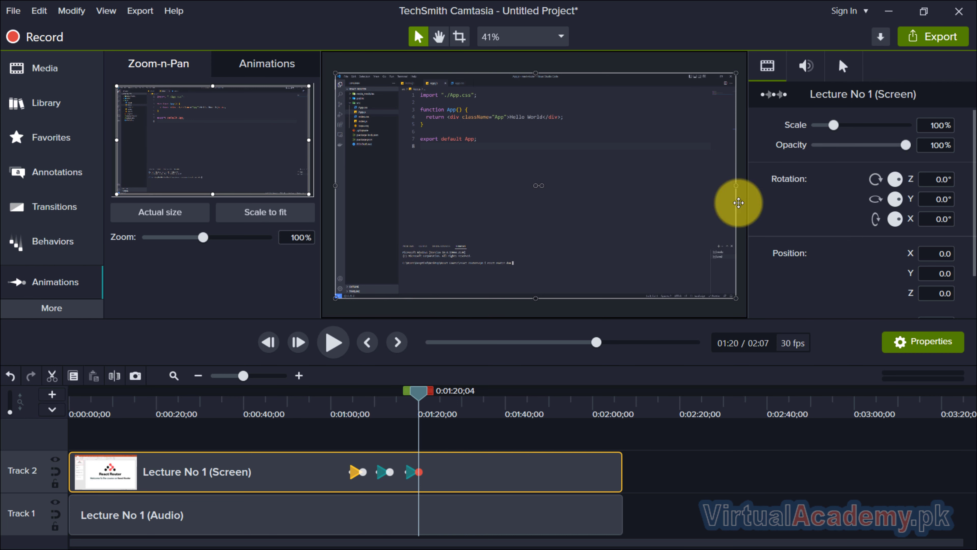
Step: Preview the return to full view from about 1:00 to 1:22
left_click(768, 462)
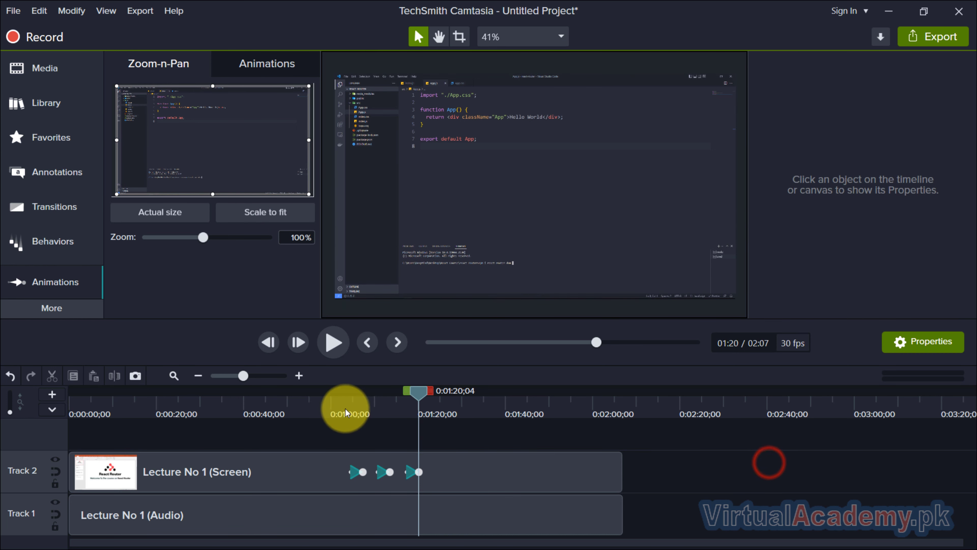
left_click(346, 397)
left_click(341, 345)
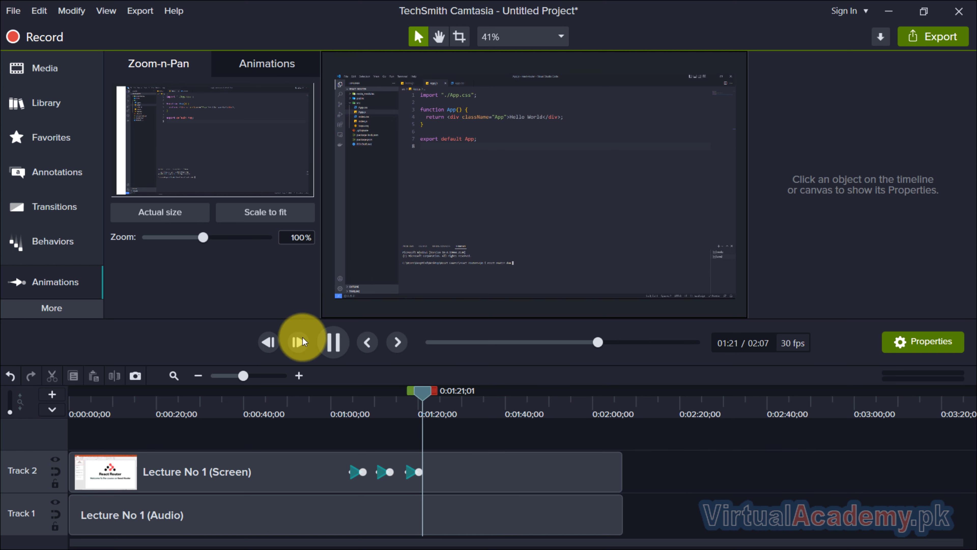
left_click(333, 342)
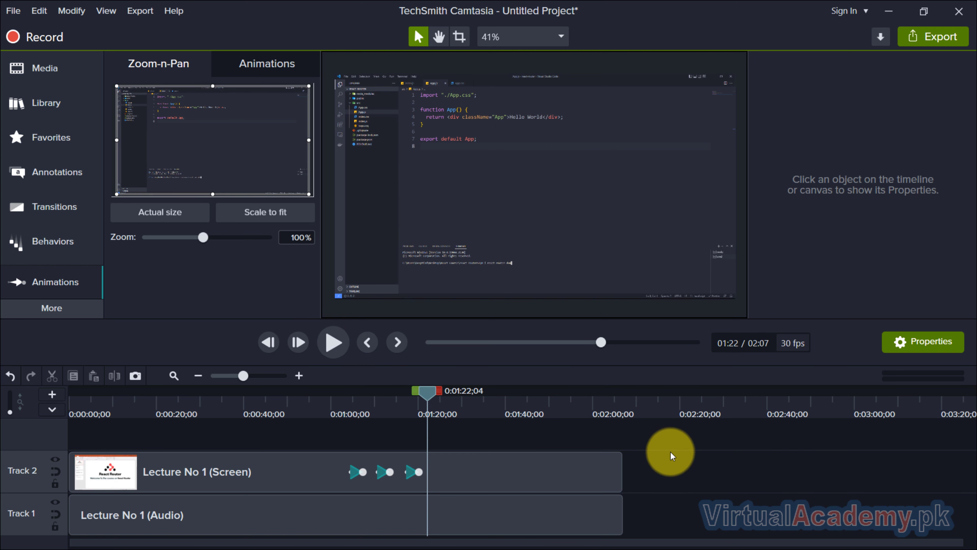
Step: Remove the zoom-n-pan animations from the screen recording clip
left_click_drag(417, 473, 390, 472)
left_click(364, 473)
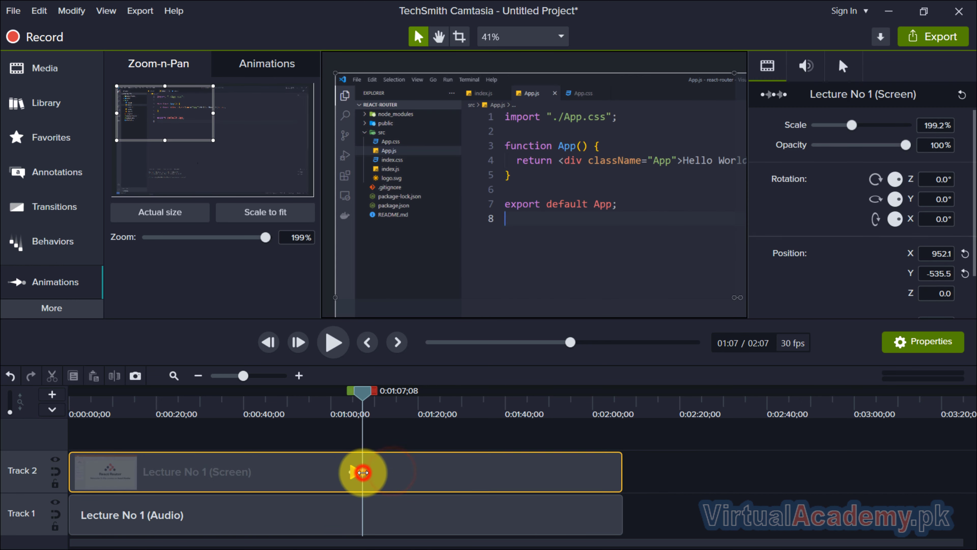
left_click(680, 463)
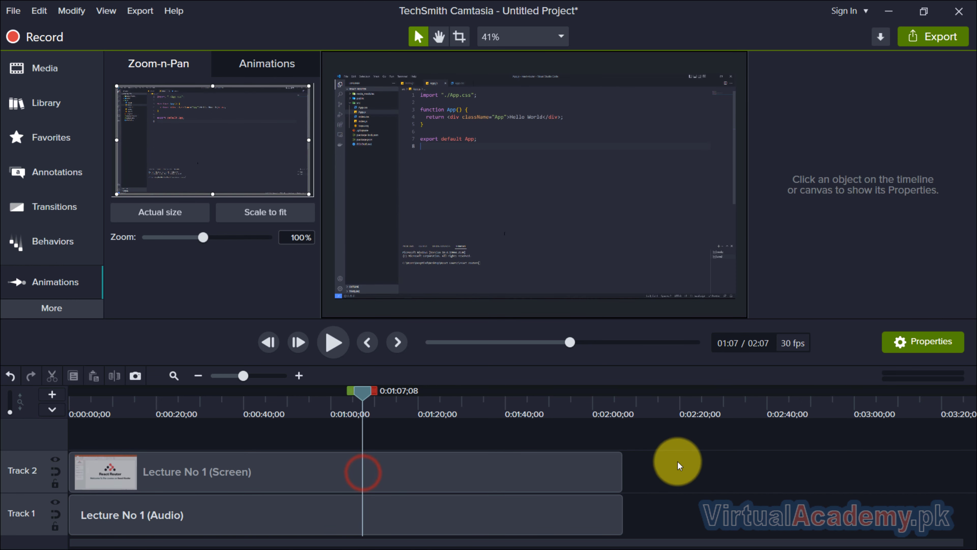
Step: Add a Scale Down animation at about 1:08 and shrink the recording to about 44% toward the canvas's upper left
left_click(267, 64)
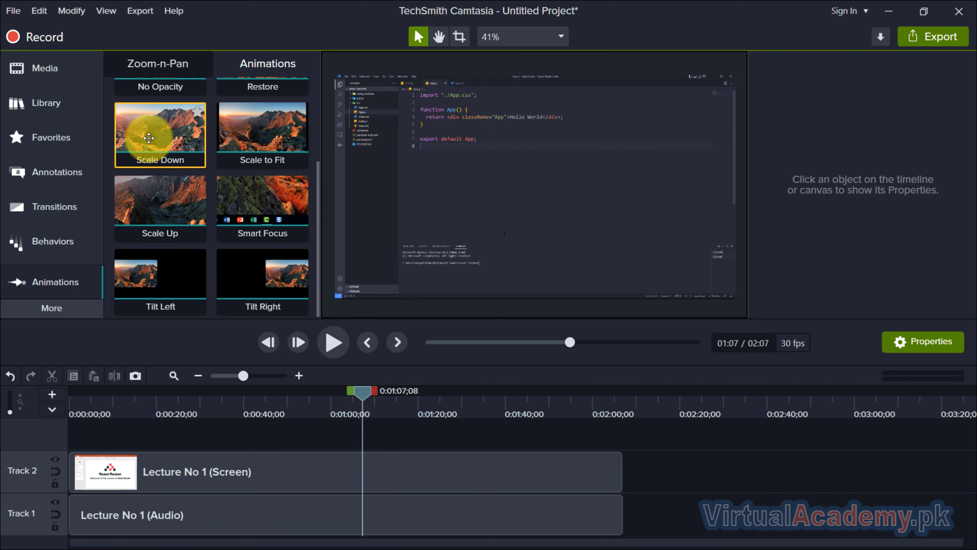
mouse_move(149, 138)
left_mouse_down()
mouse_move(341, 392)
mouse_move(375, 479)
mouse_move(368, 482)
mouse_move(375, 478)
left_mouse_up()
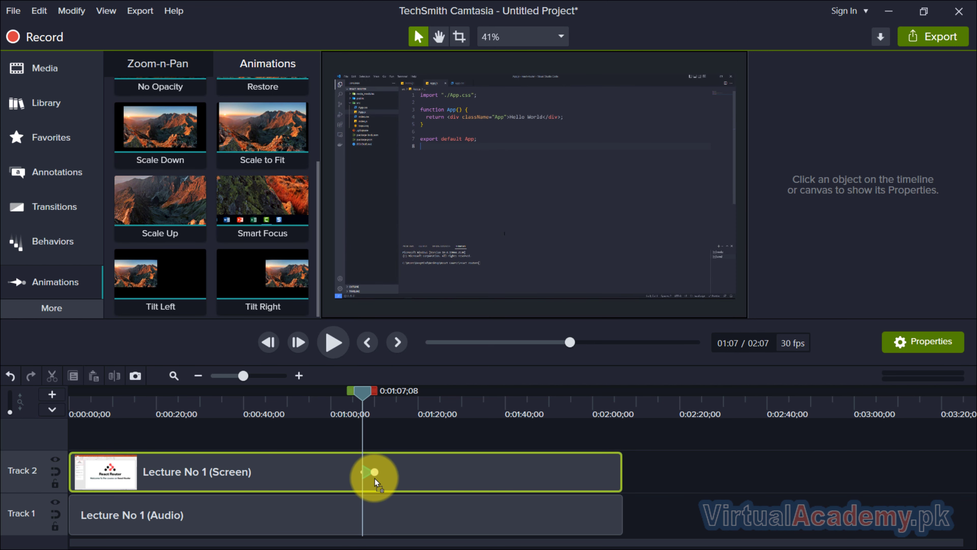
left_click_drag(361, 393, 357, 394)
left_click(337, 344)
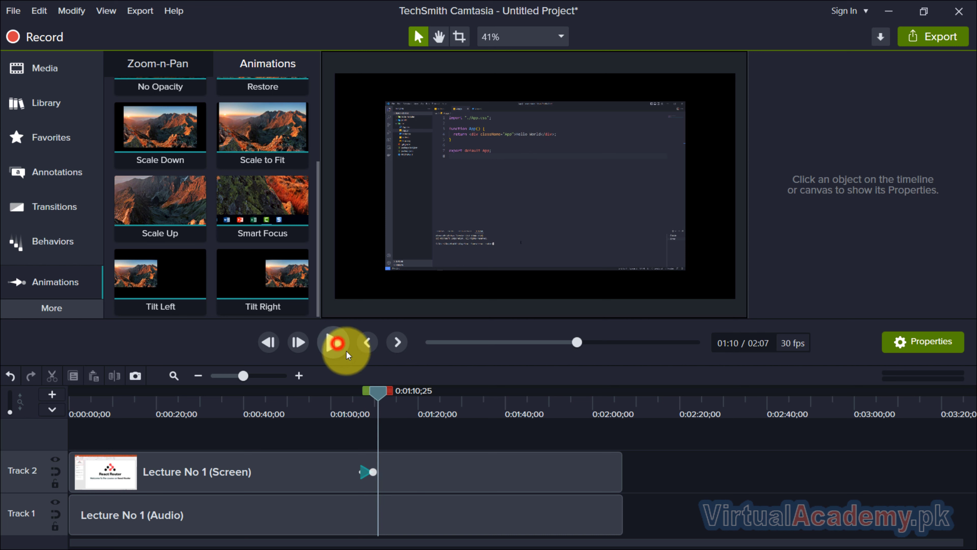
left_click(365, 473)
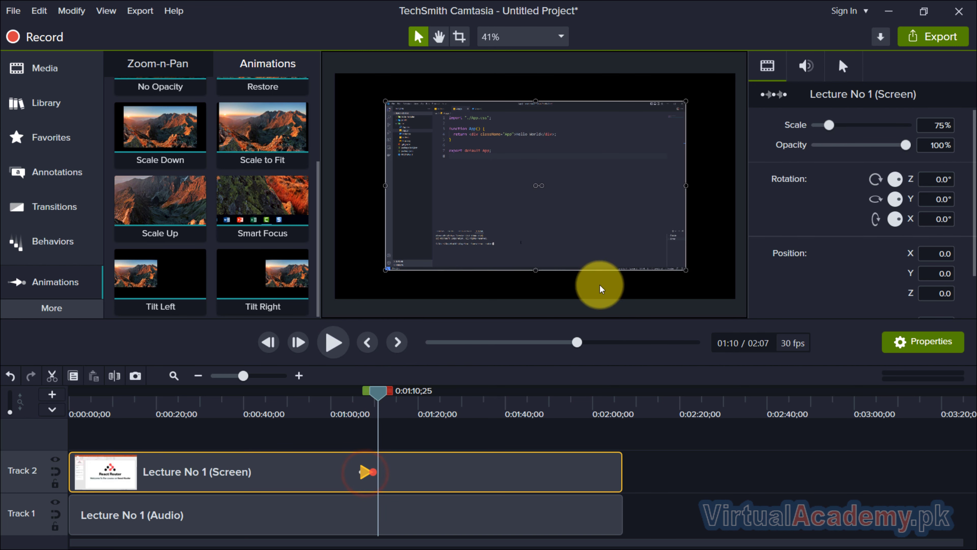
left_click_drag(685, 269, 562, 189)
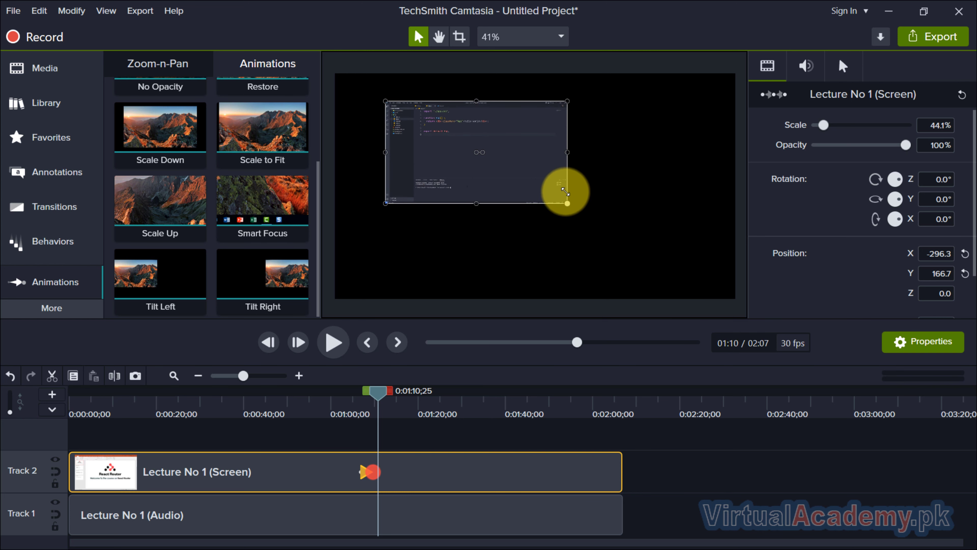
Step: Preview the Scale Down animation from just before it starts
left_click(702, 468)
left_click_drag(375, 391, 355, 392)
left_click(334, 342)
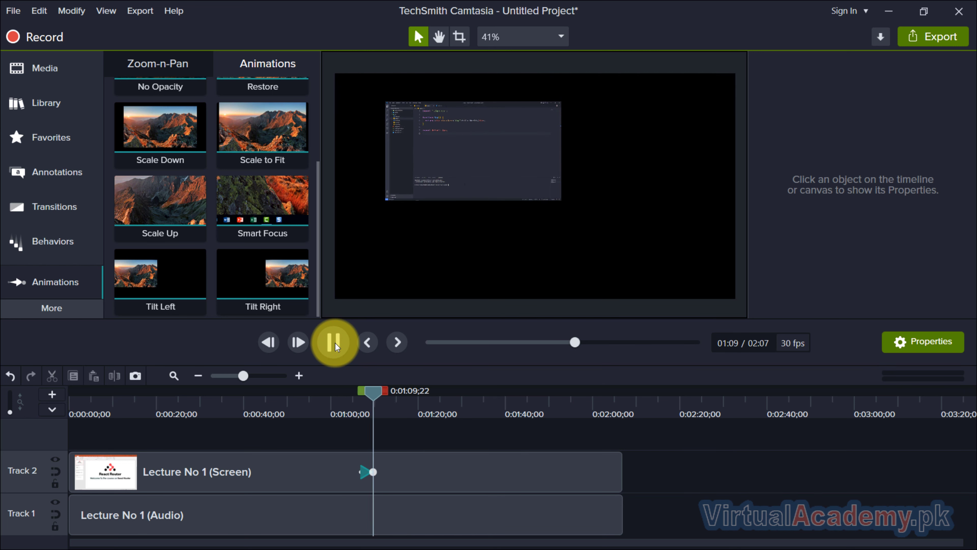
left_click(335, 342)
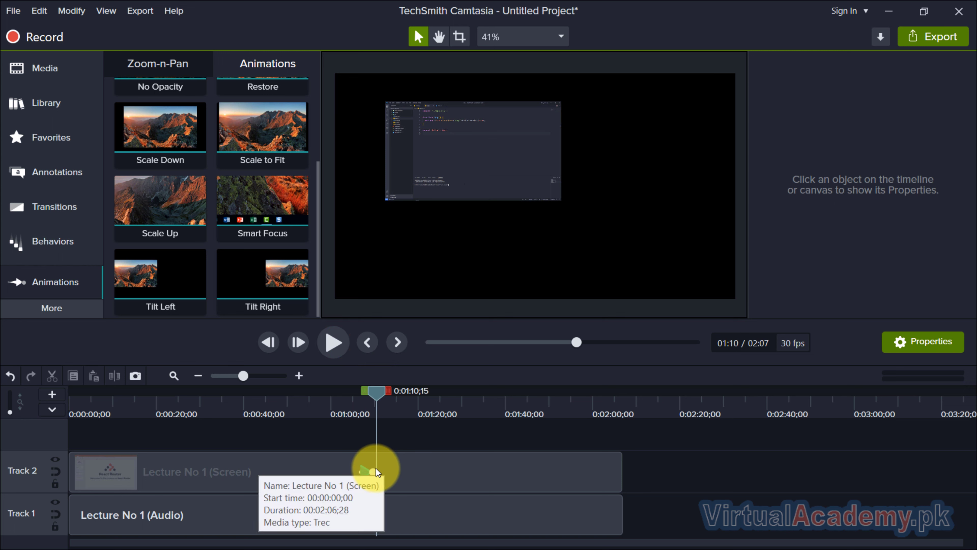
Step: Lengthen the Scale Down animation to about 4.8 seconds and preview it
left_click_drag(377, 467, 386, 473)
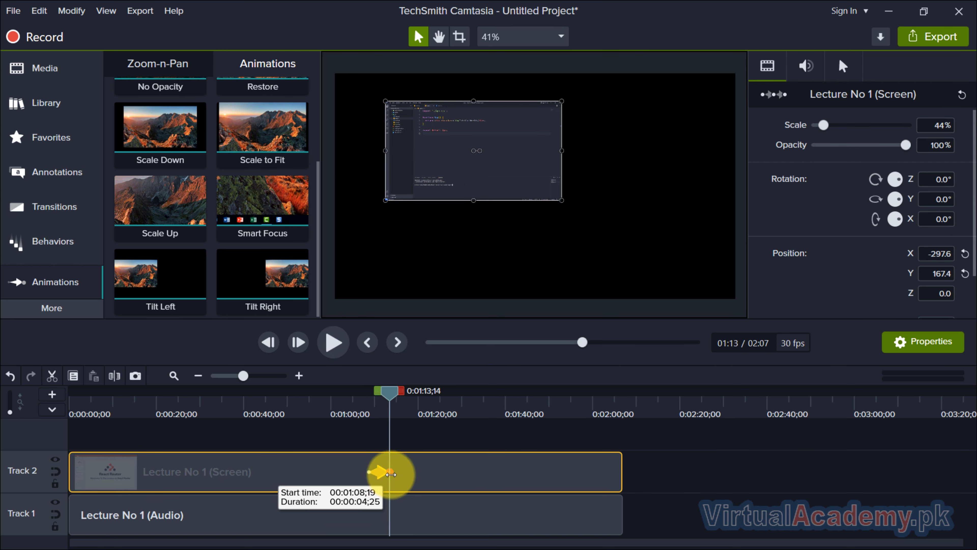
left_click_drag(385, 391, 367, 391)
left_click(333, 342)
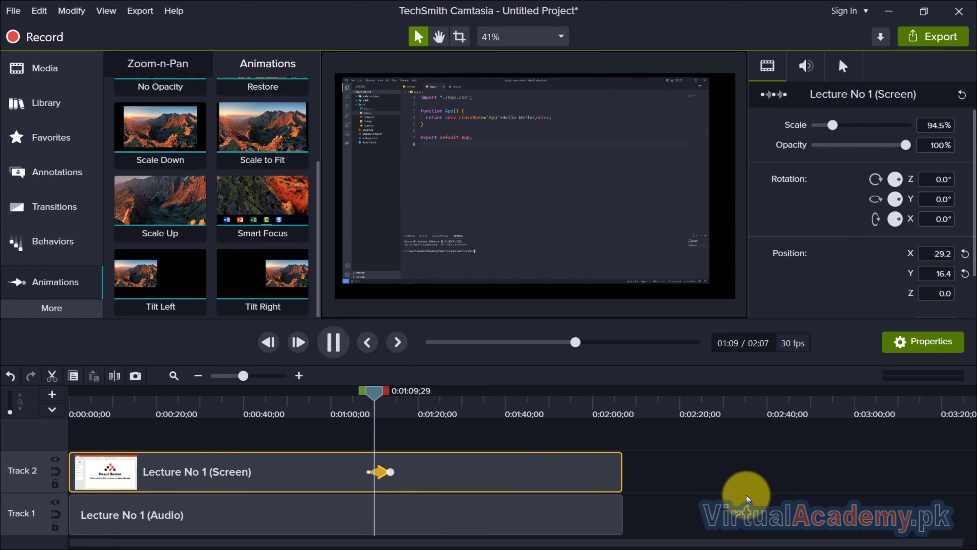
scroll(746, 494, "up", 1)
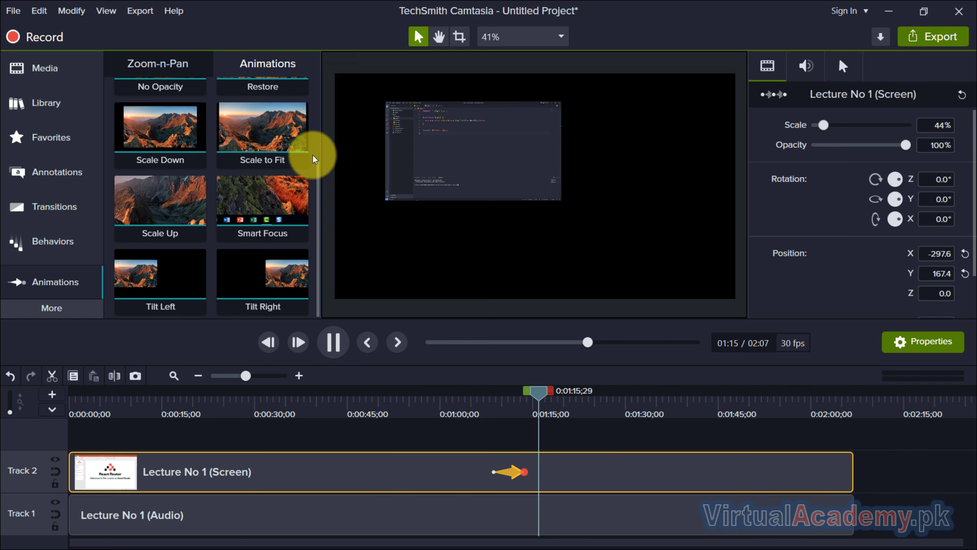
left_click(333, 341)
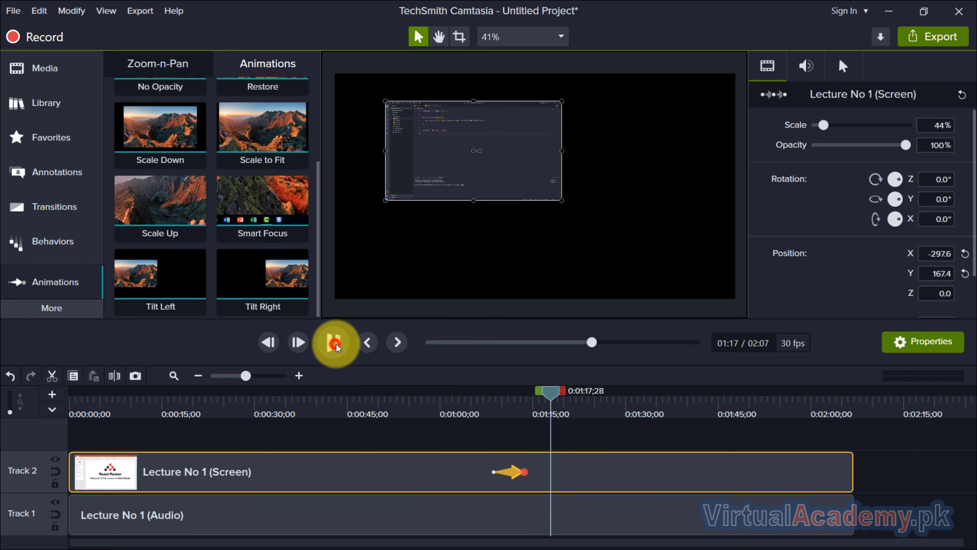
Step: Add a Scale to Fit animation at about 1:18 and preview it
left_click_drag(269, 151, 569, 472)
mouse_move(561, 396)
left_mouse_down()
mouse_move(571, 394)
mouse_move(552, 396)
left_mouse_up()
left_click(343, 346)
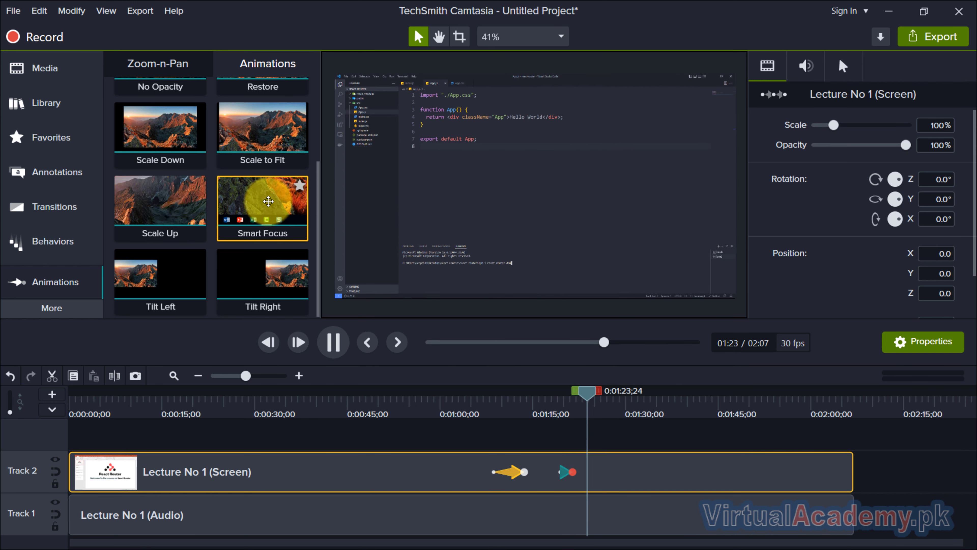
Step: Delete the Scale Down and Scale to Fit animations from the clip
left_click(568, 473)
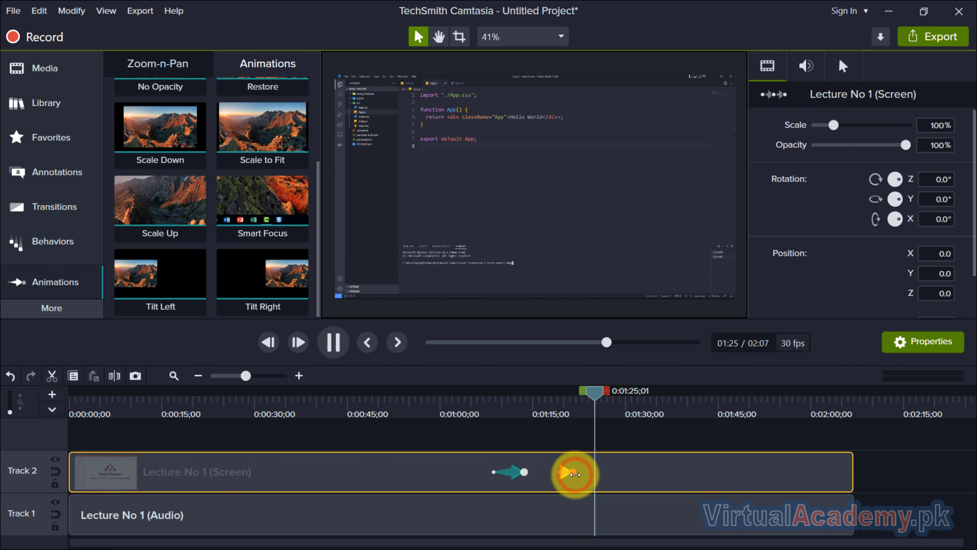
left_click(519, 474)
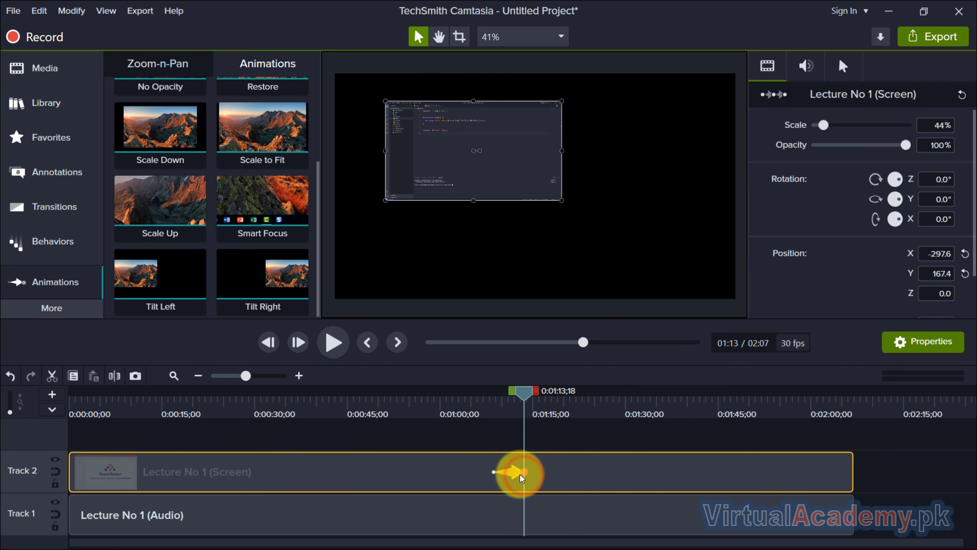
key("Delete")
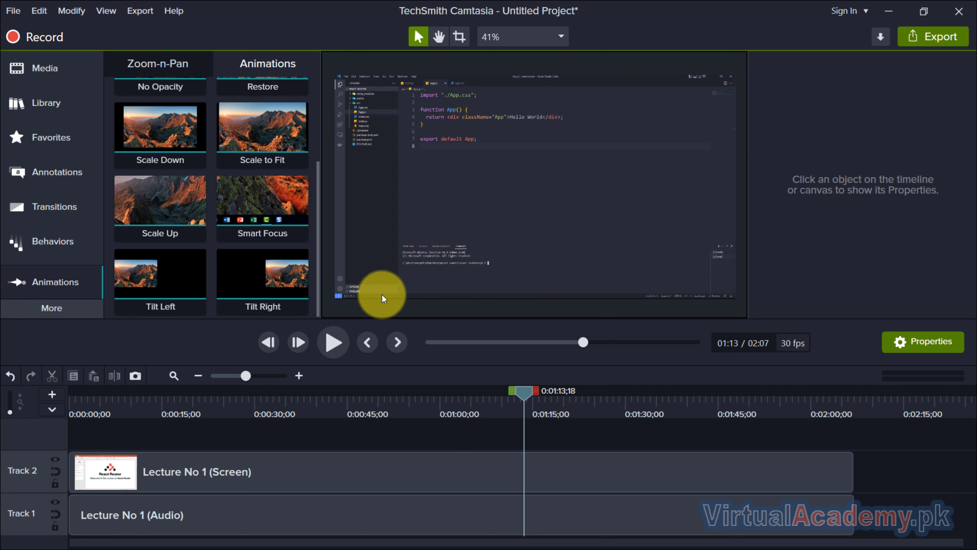
Step: Try applying Smart Focus and change the canvas dimensions to 720p HD (1280x720)
left_click_drag(252, 204, 403, 474)
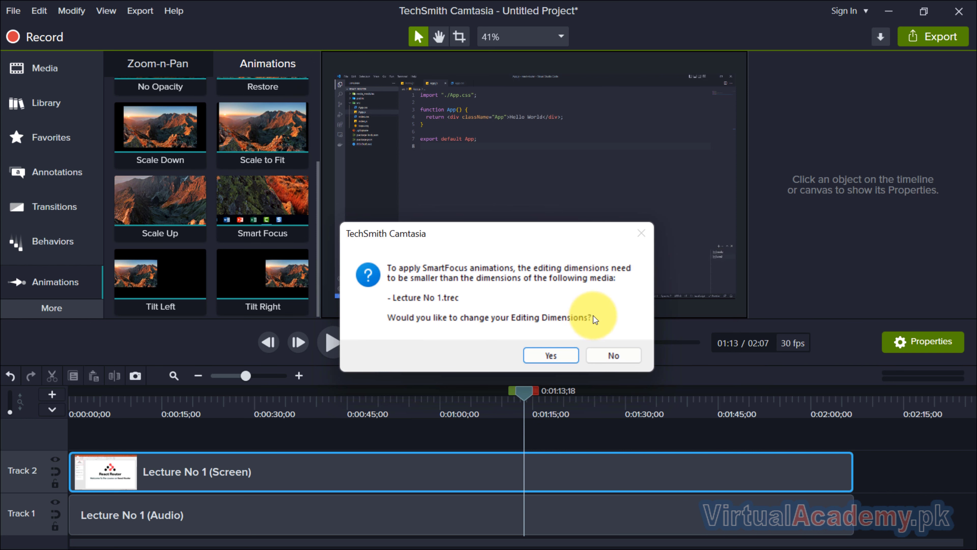
left_click(561, 354)
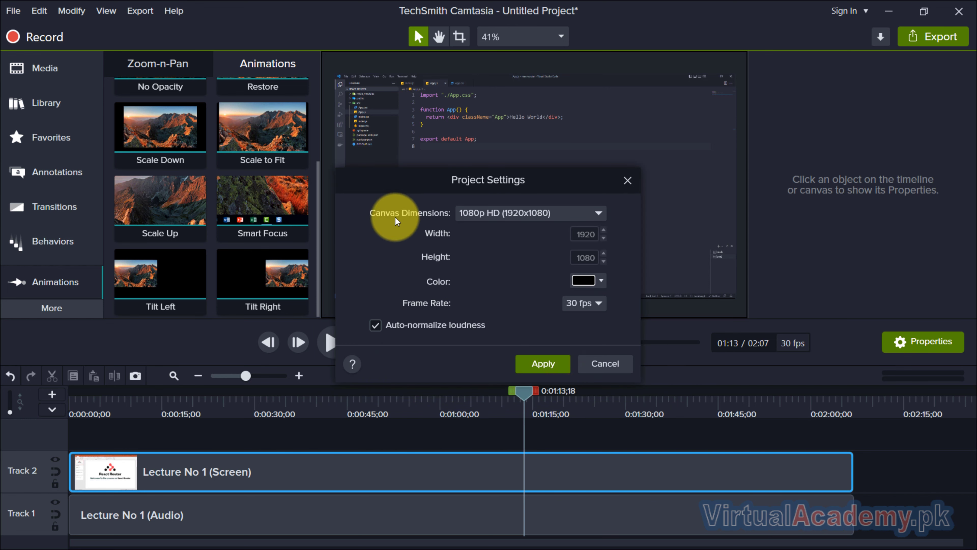
left_click(519, 211)
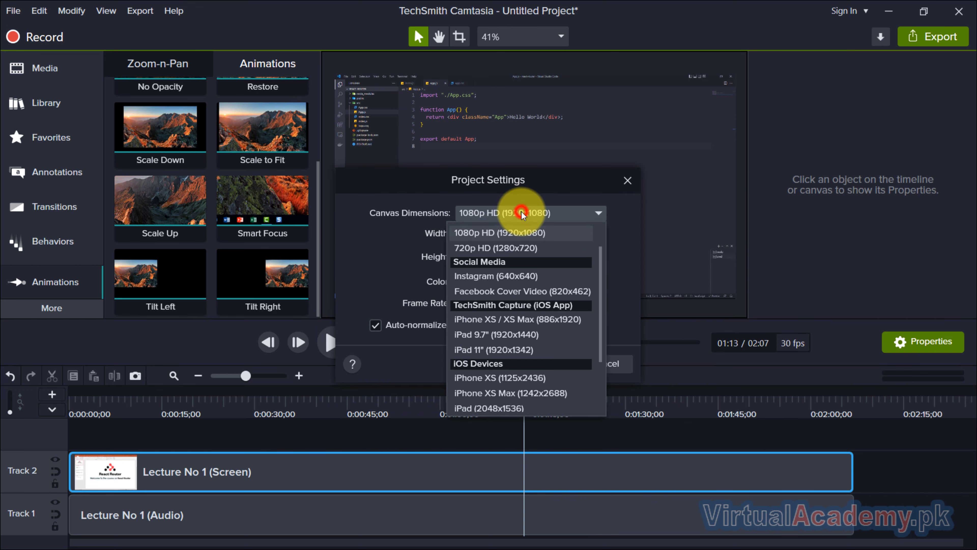
left_click(510, 248)
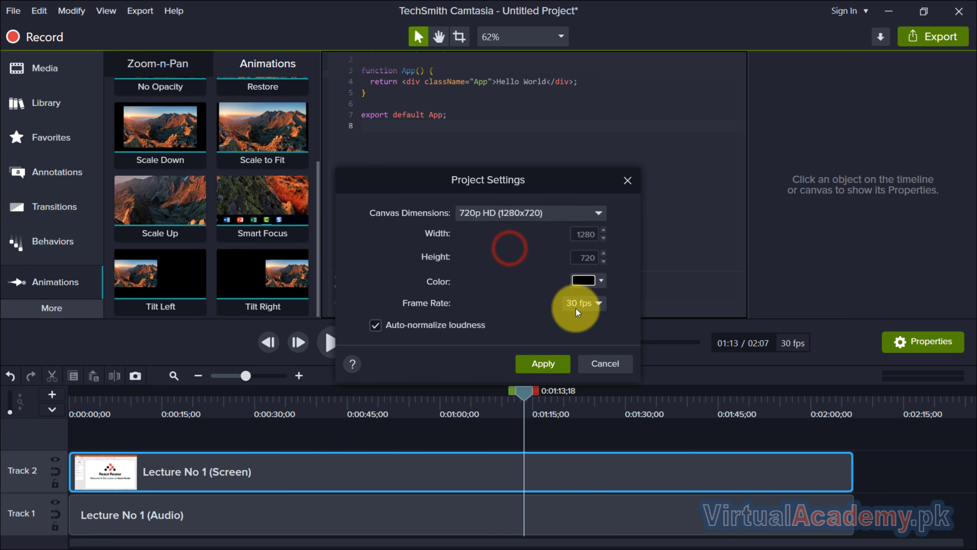
left_click(555, 363)
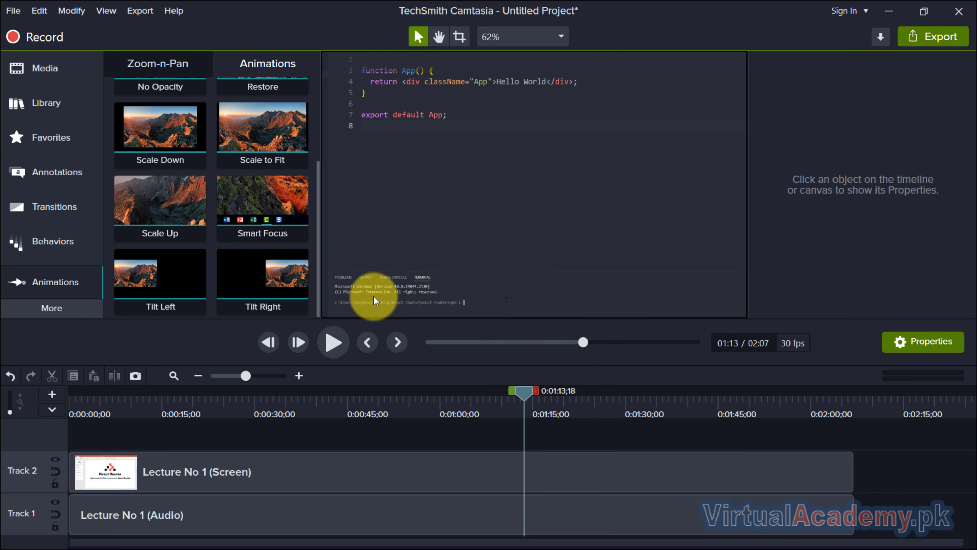
Step: Apply the Smart Focus animation to the screen clip and preview from the beginning
left_click_drag(284, 210, 437, 473)
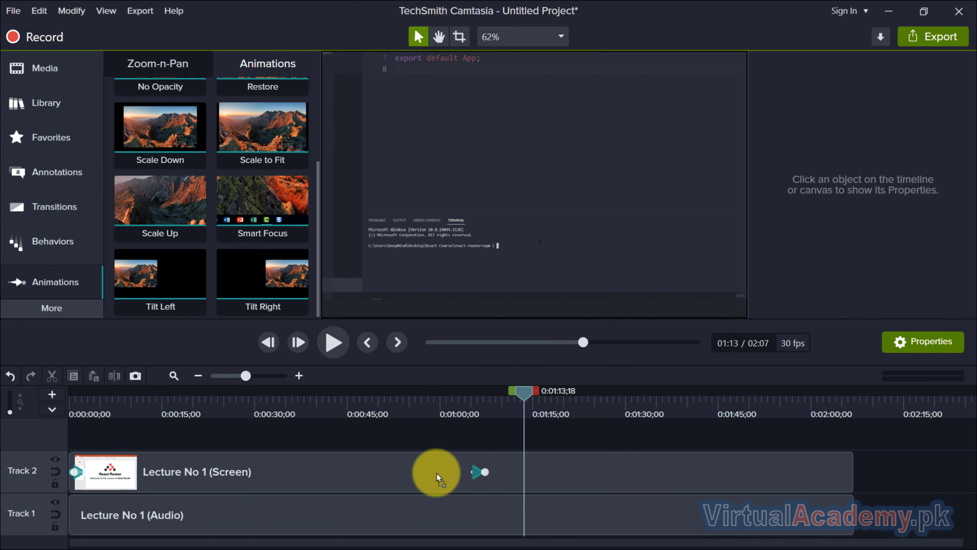
left_click(109, 398)
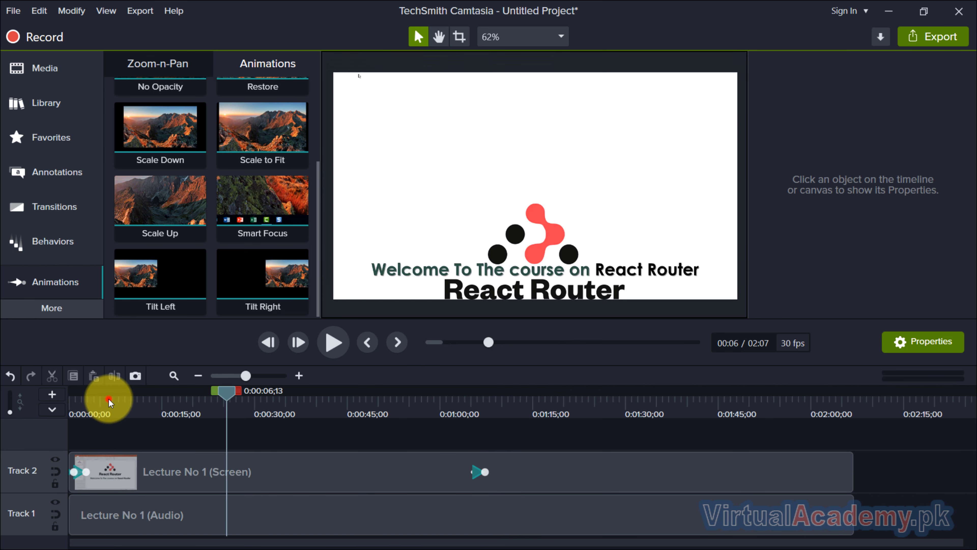
left_click_drag(98, 396, 64, 402)
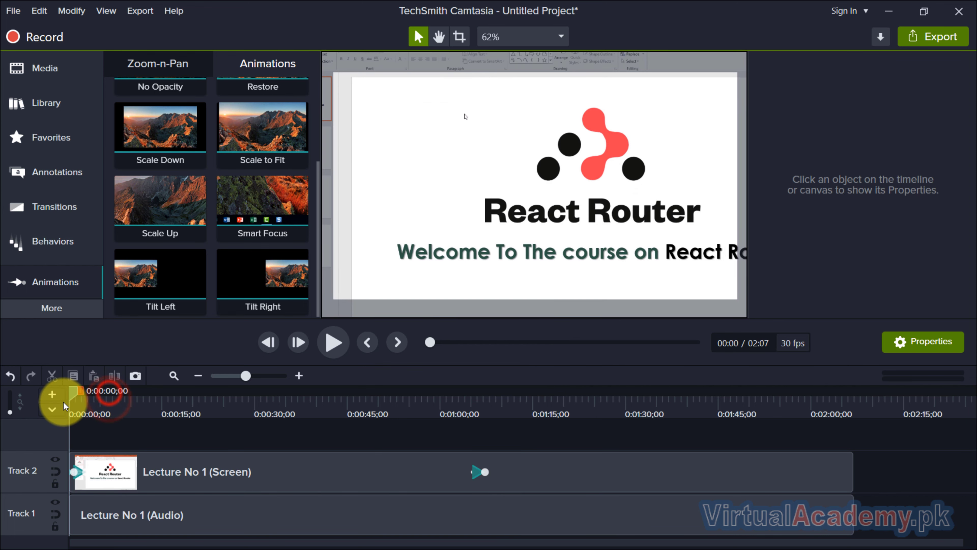
left_click(332, 343)
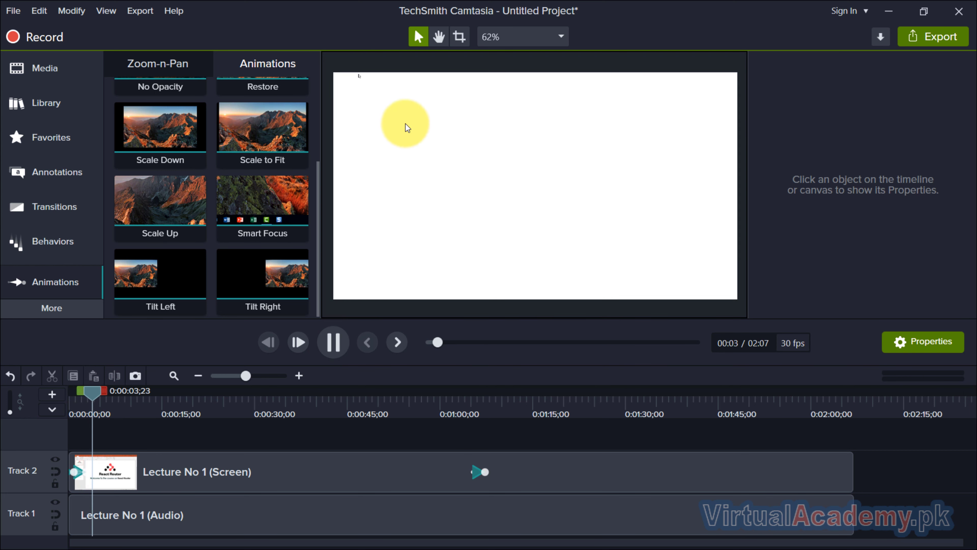
Step: Preview the Smart Focus zoom around 1:02 to 1:09
left_click(455, 397)
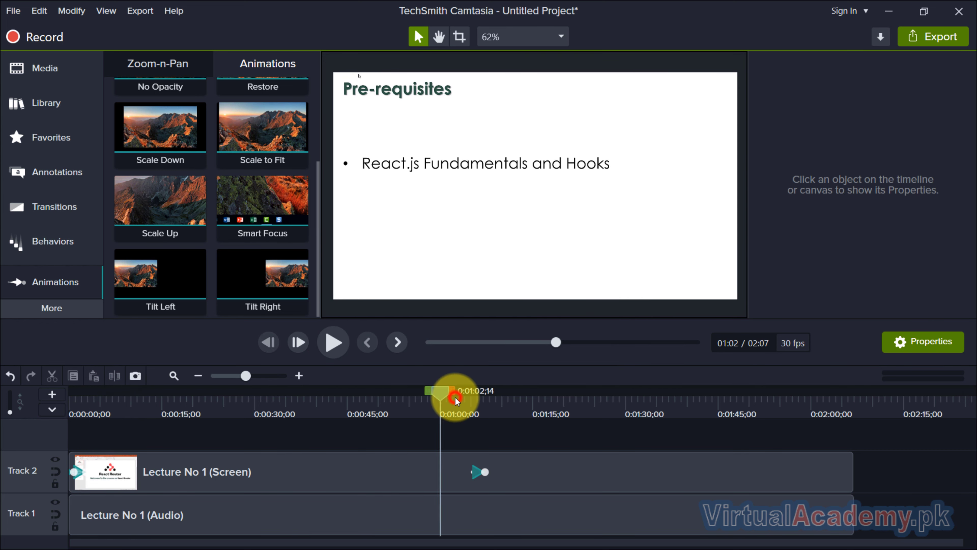
left_click_drag(454, 397, 467, 408)
left_click(328, 339)
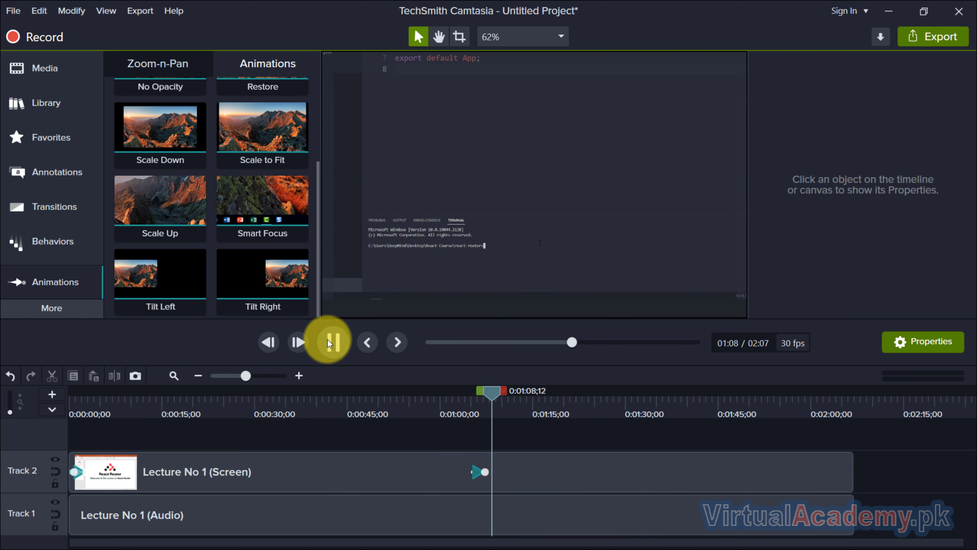
left_click(327, 339)
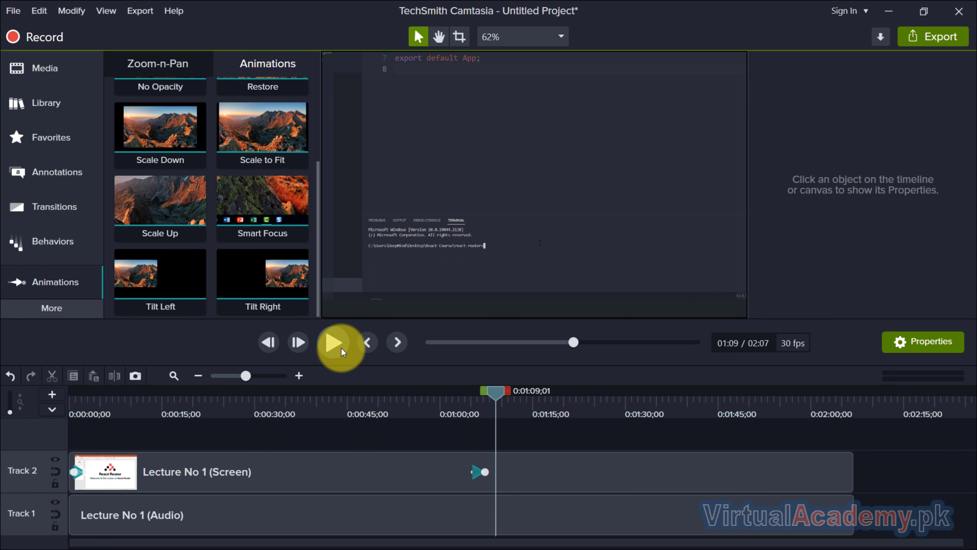
Step: Delete the Smart Focus animations from the screen clip
left_click(476, 472)
left_click(474, 474)
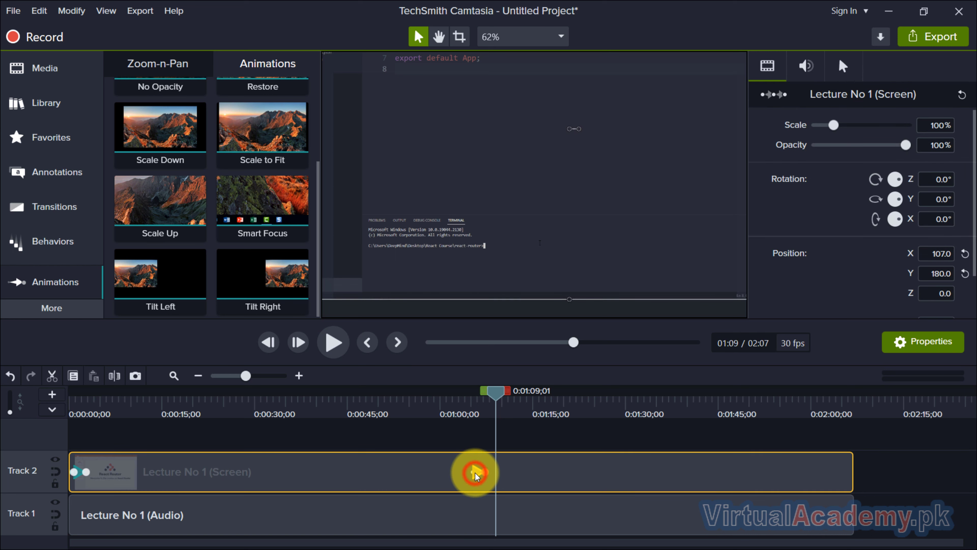
key("Delete")
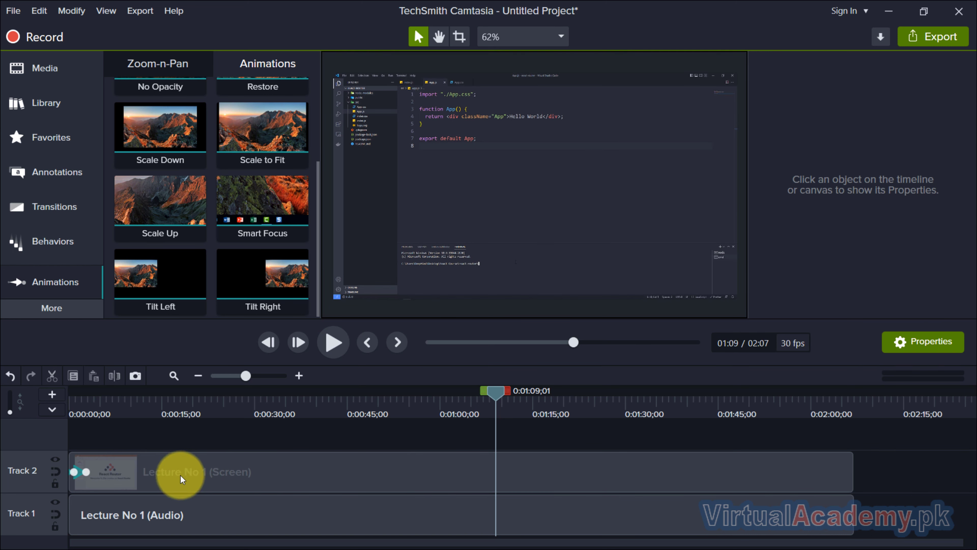
left_click(78, 472)
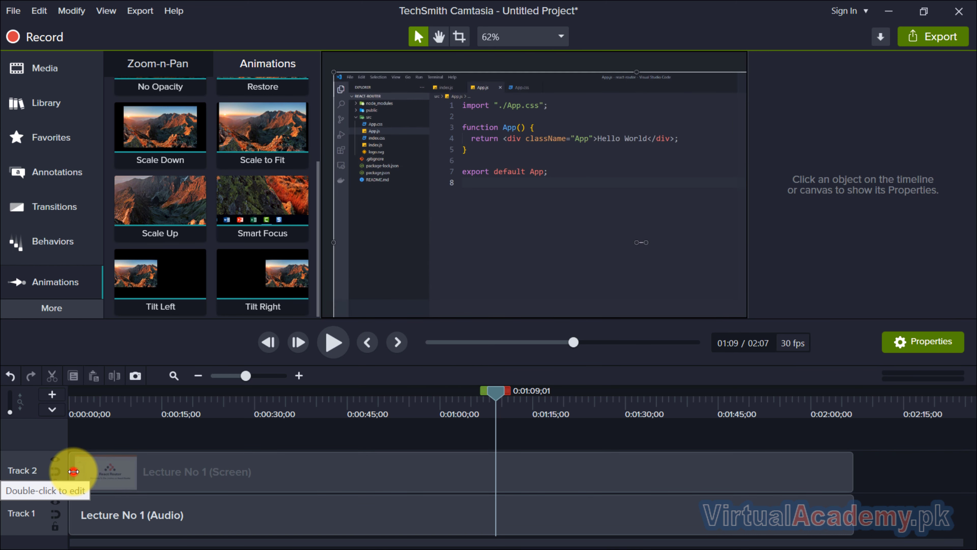
left_click(73, 470)
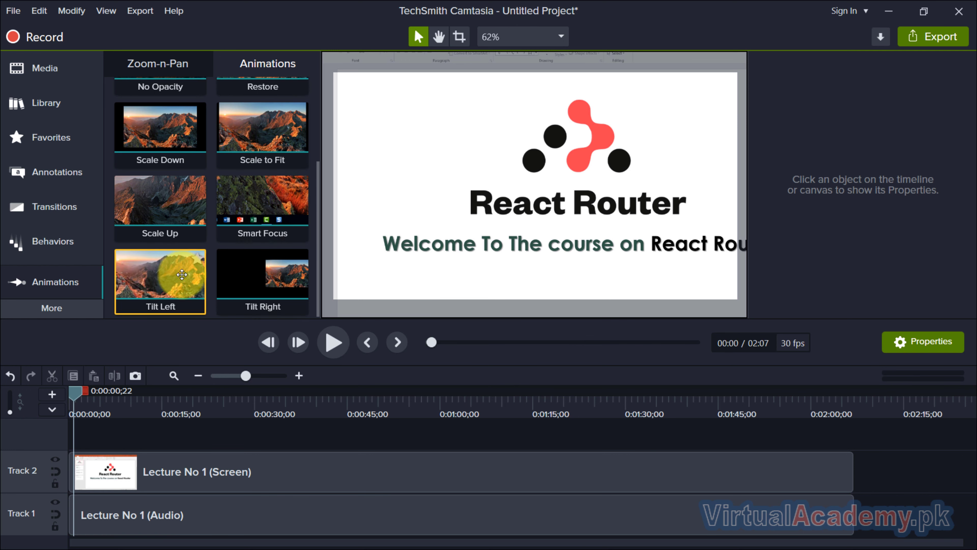
Step: Apply the Tilt Left animation to the screen clip near 0:57 and preview it at Fit zoom
left_click_drag(168, 274, 436, 469)
left_click(426, 409)
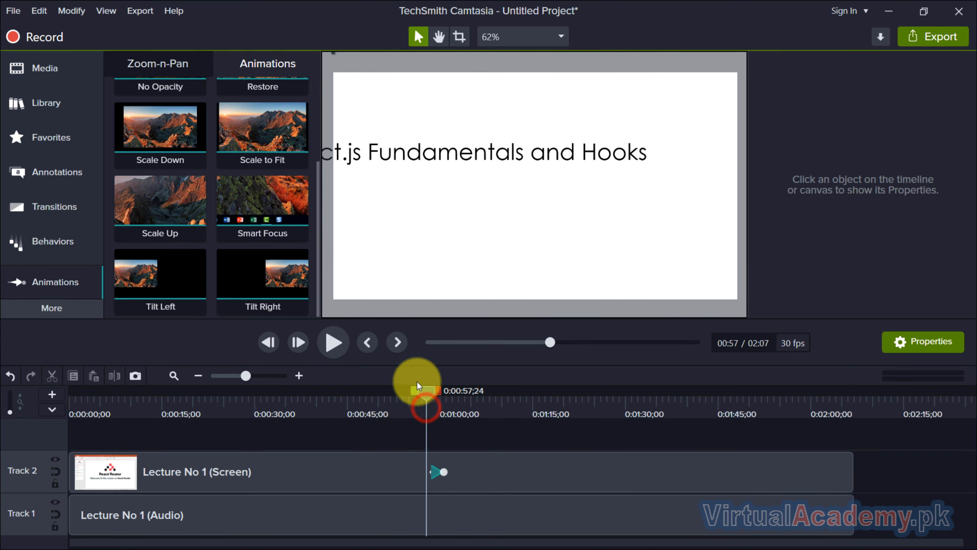
left_click(333, 340)
left_click(528, 33)
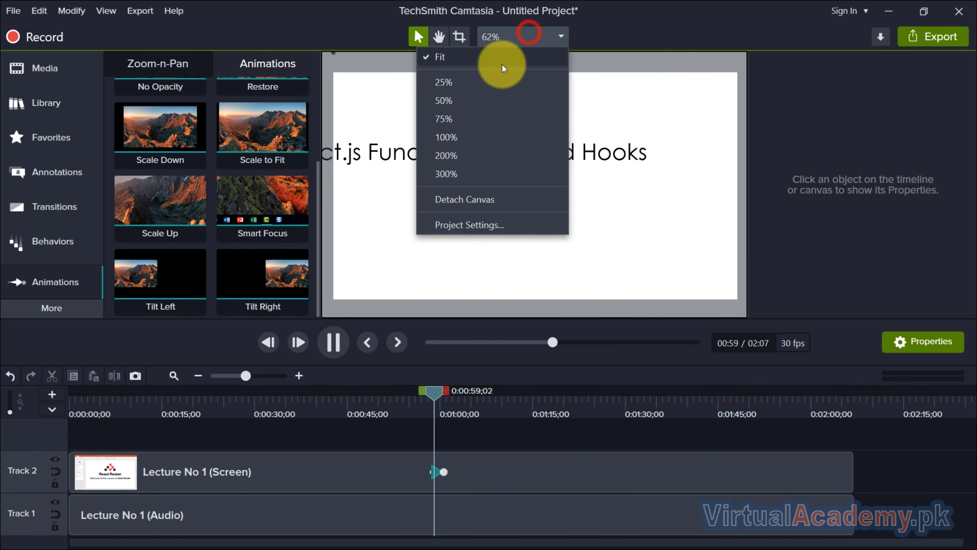
left_click(502, 65)
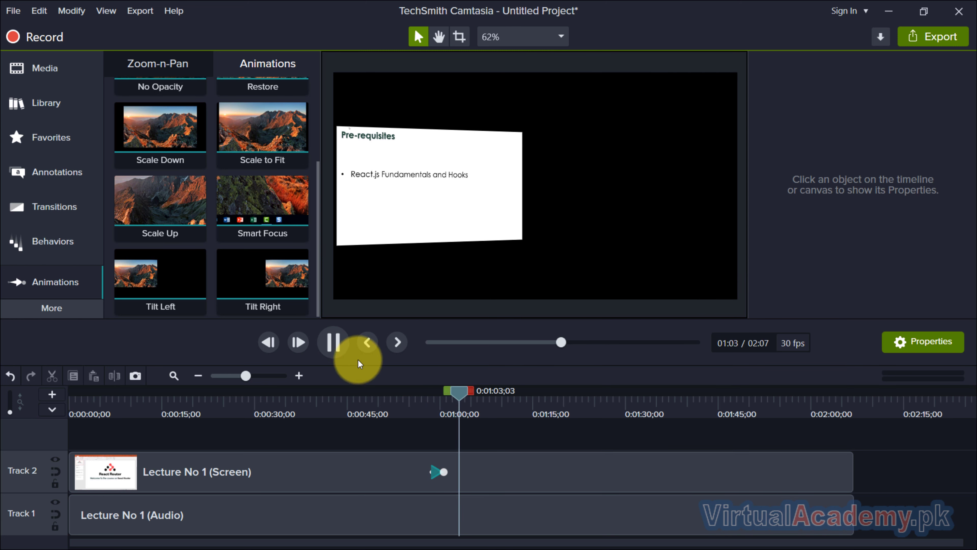
left_click(333, 342)
Step: Undo the last two changes, removing the Tilt Left animation
left_click(437, 470)
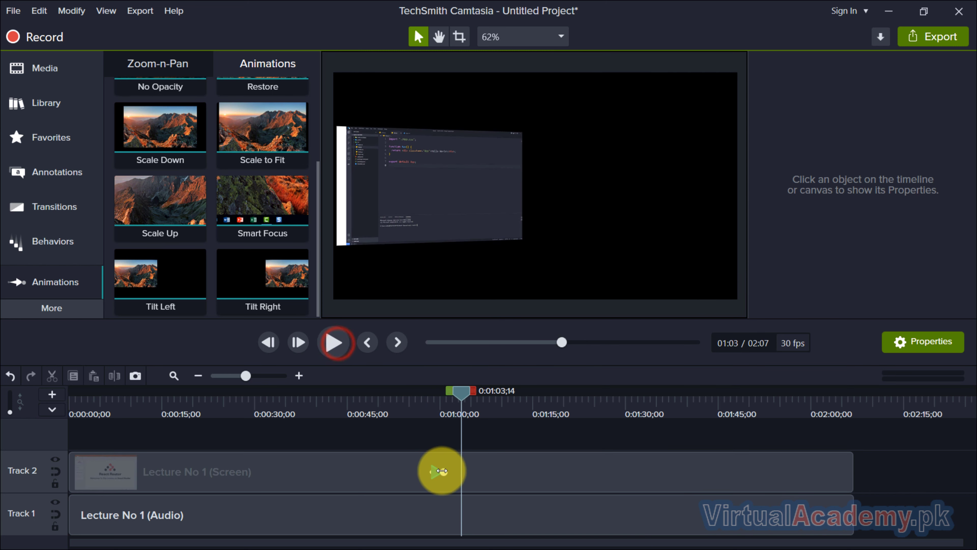
left_click(568, 437)
left_click(879, 460)
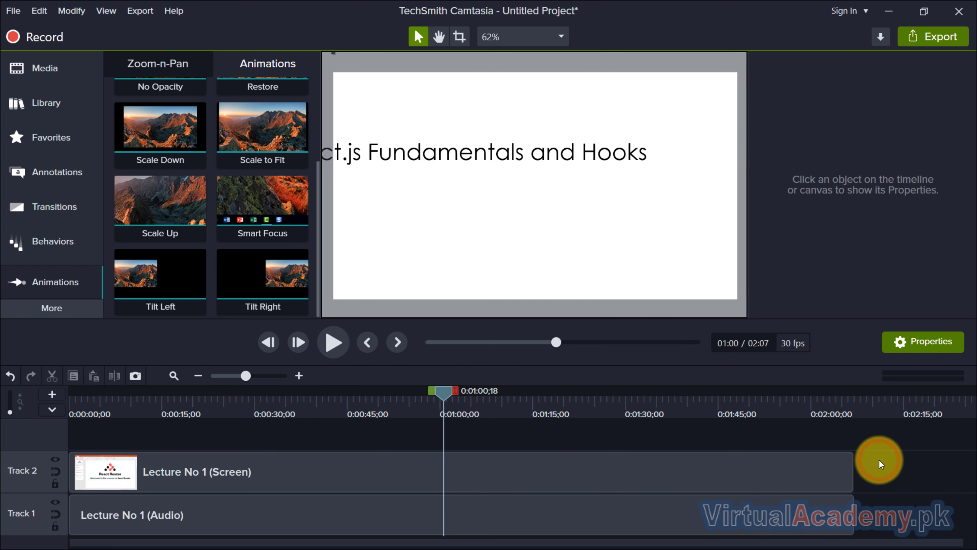
key("ctrl+z")
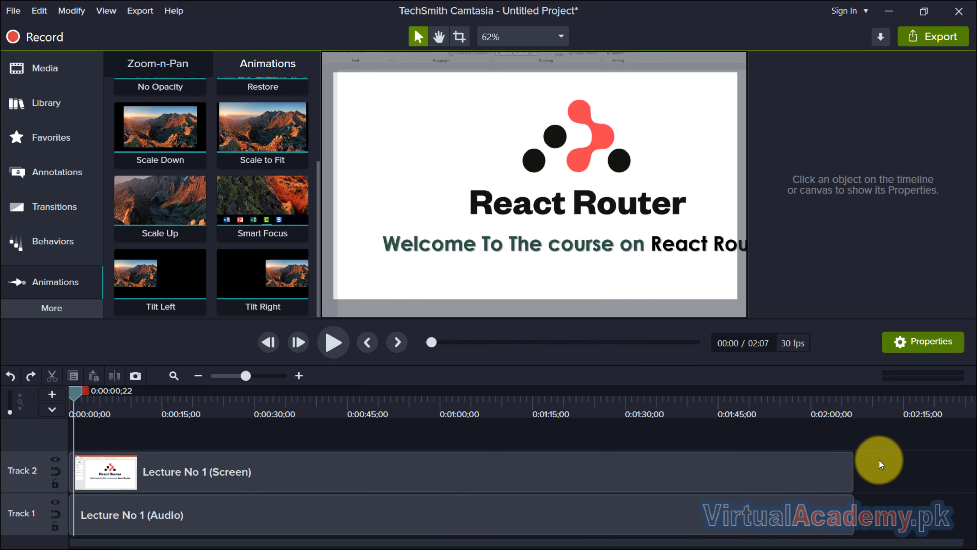
key("ctrl+z")
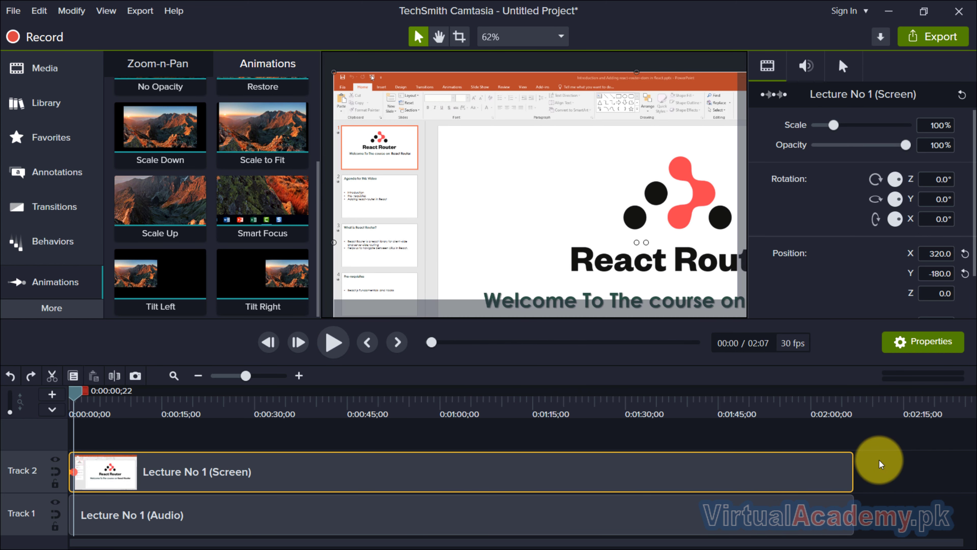
left_click(880, 460)
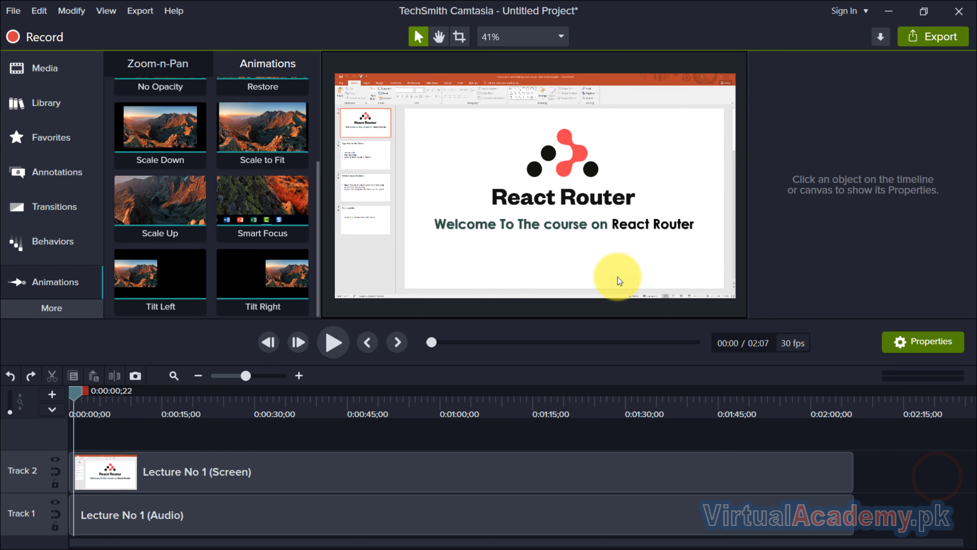
Step: Open the project settings and close them without changes
right_click(506, 190)
left_click(436, 466)
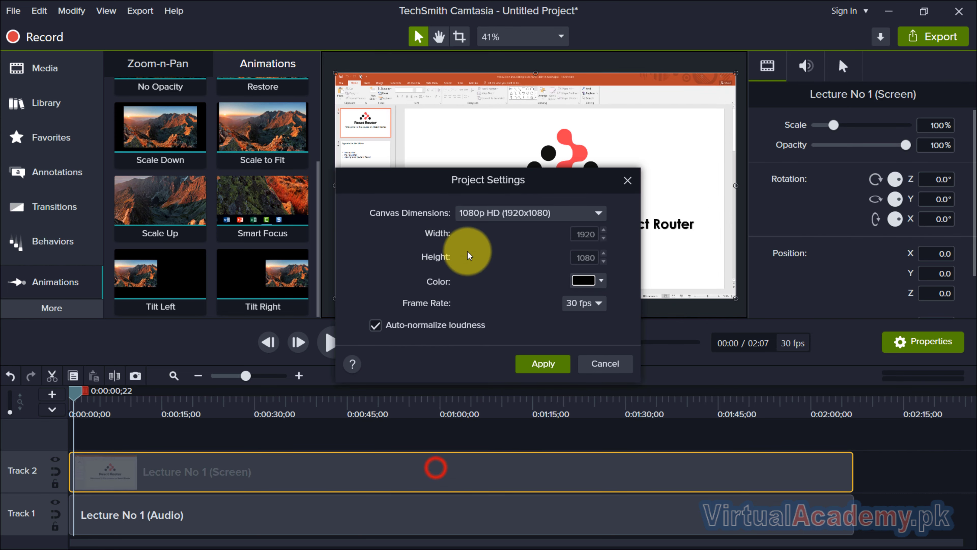
left_click(626, 179)
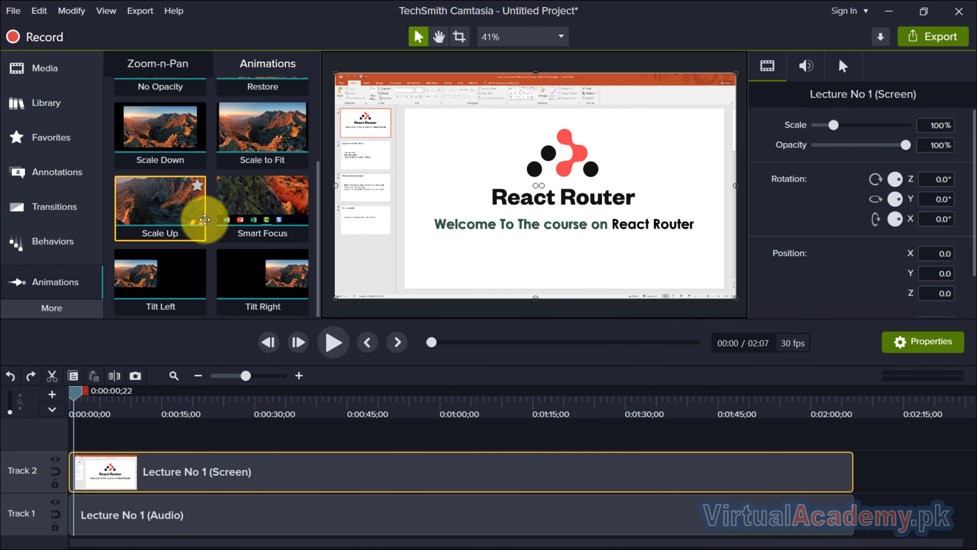
Step: Add the Highlight cursor effect to the whole screen clip
scroll(212, 227, "up", 3)
scroll(212, 228, "down", 3)
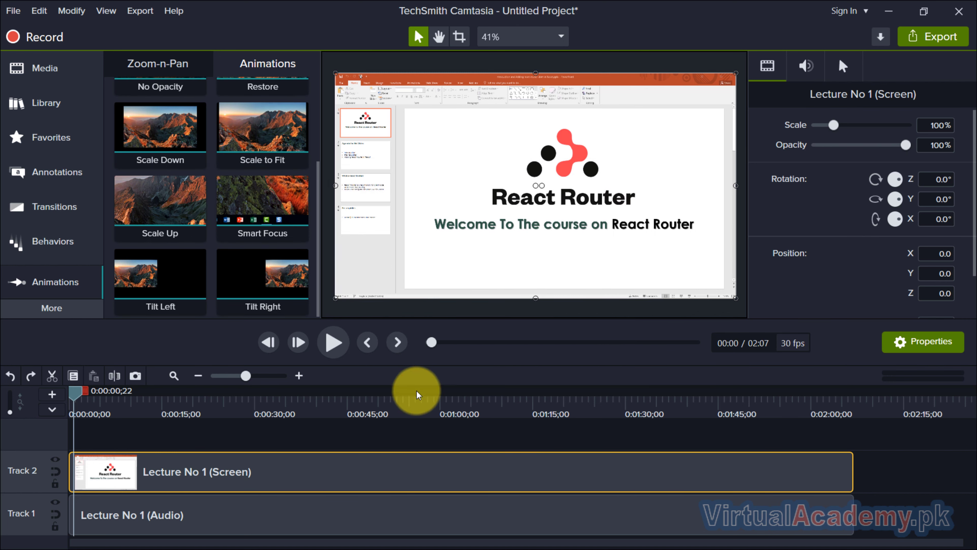
left_click(56, 308)
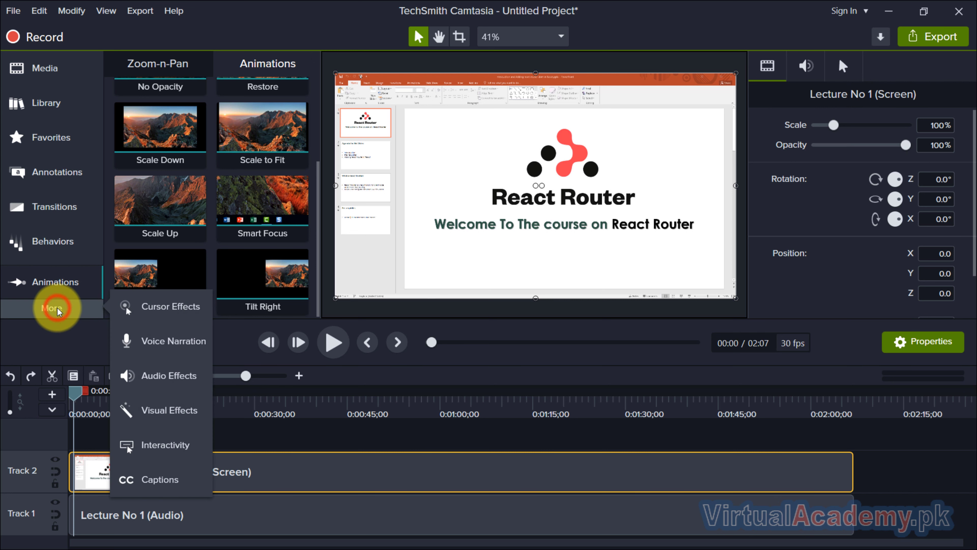
left_click(166, 309)
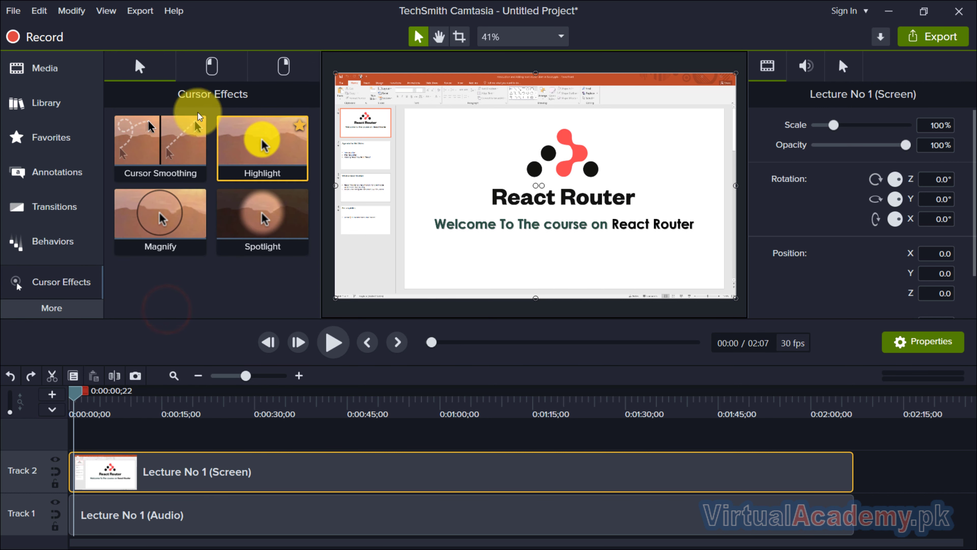
left_click(211, 66)
left_click(283, 70)
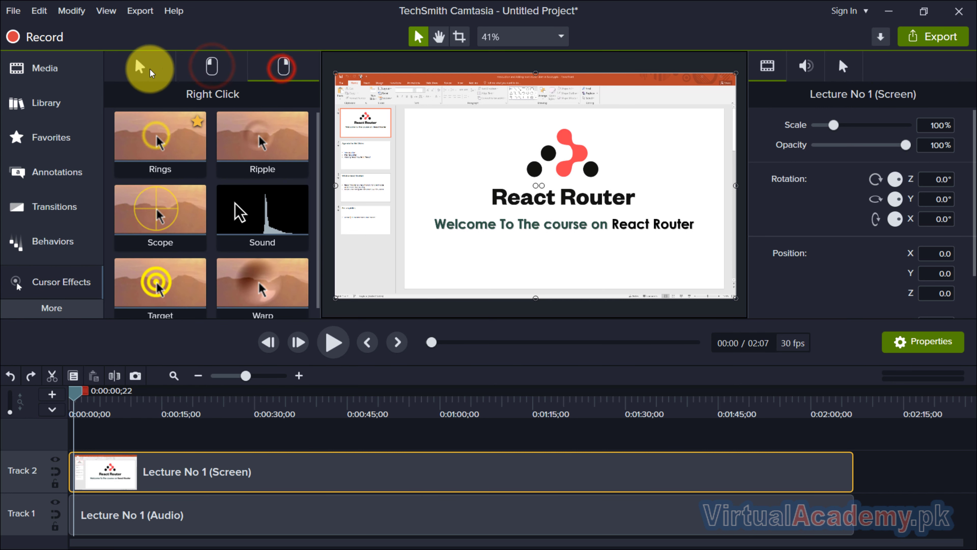
left_click(141, 66)
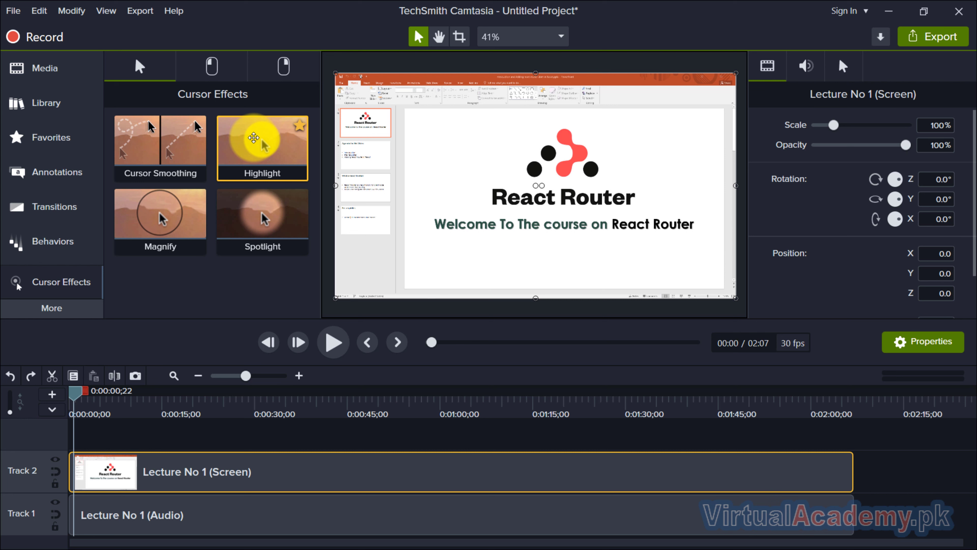
left_click_drag(253, 137, 346, 483)
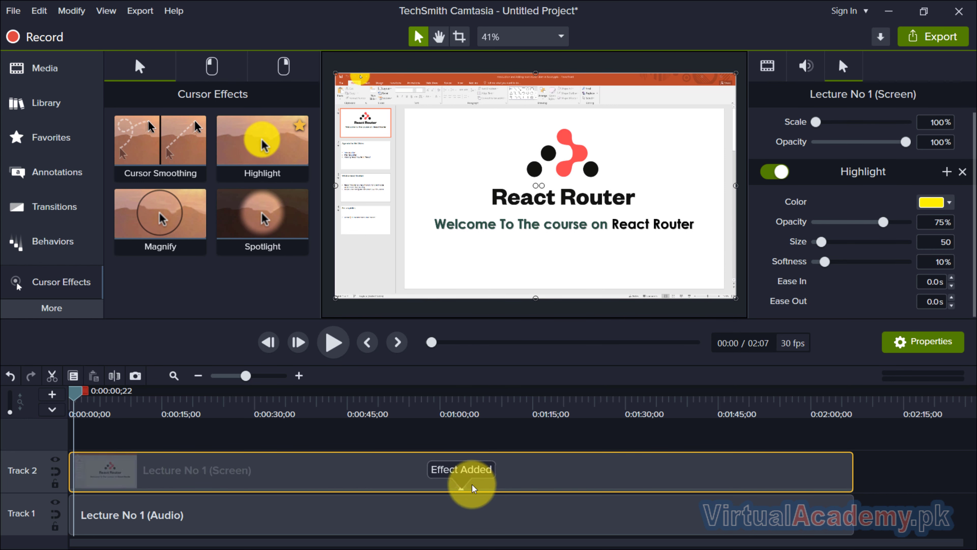
Step: Set the Highlight effect's opacity to 50%, size to 73 and softness to 11%
left_click(464, 488)
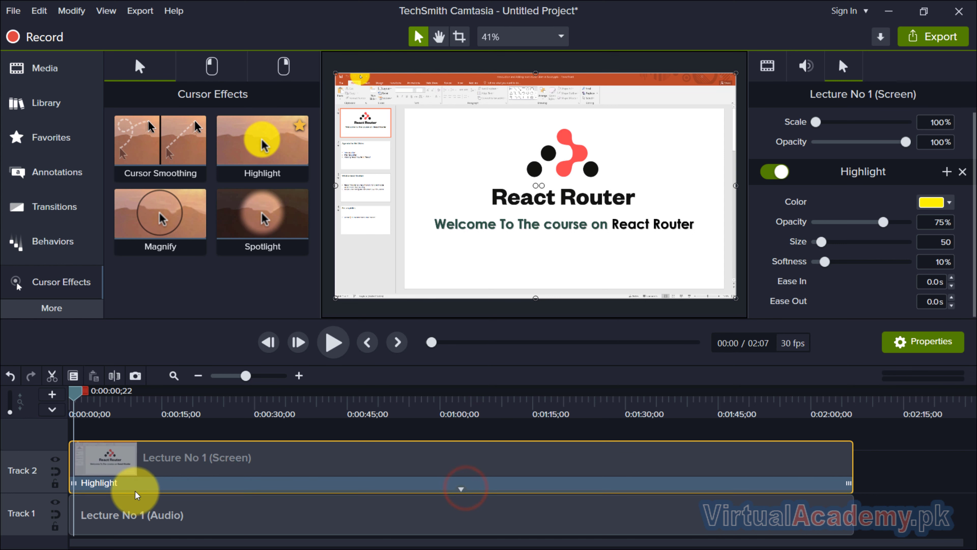
left_click(268, 485)
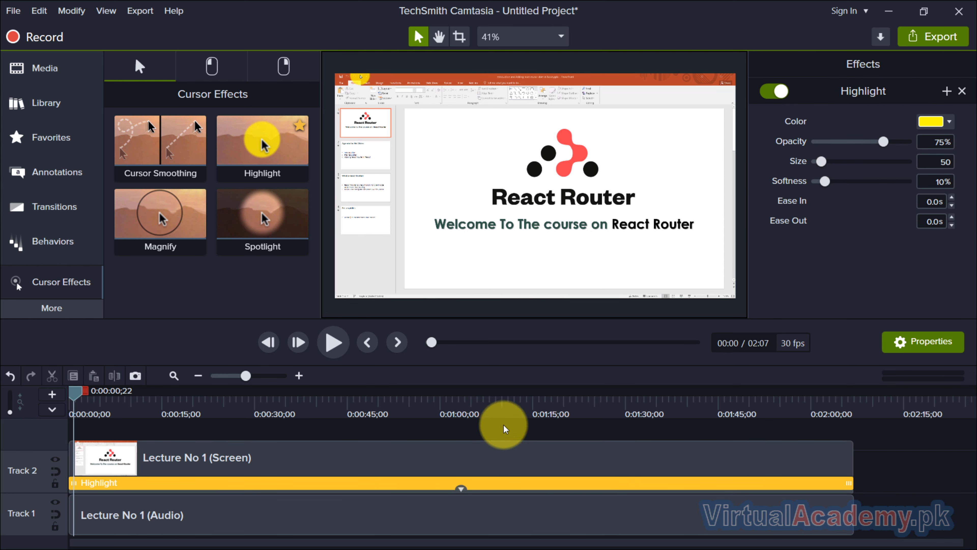
left_click(484, 404)
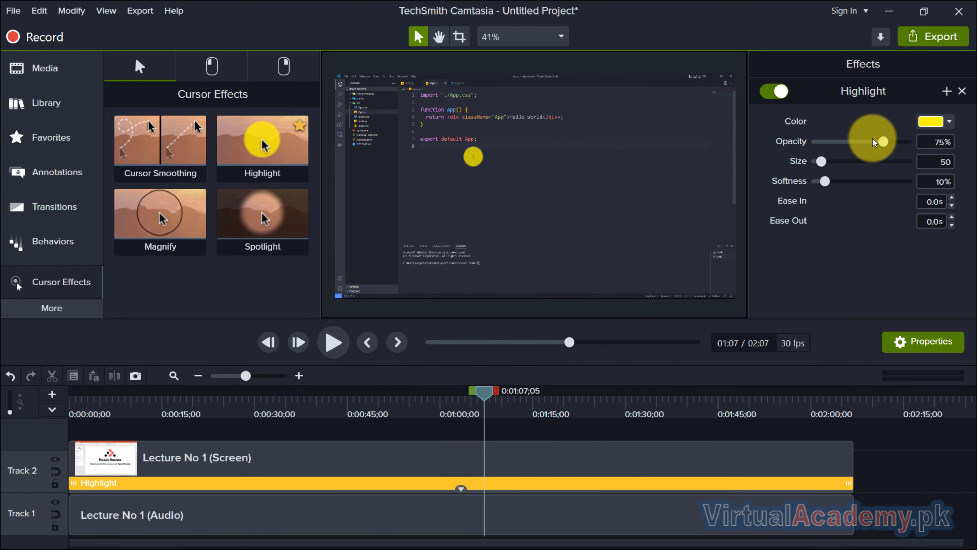
left_click_drag(883, 146, 833, 185)
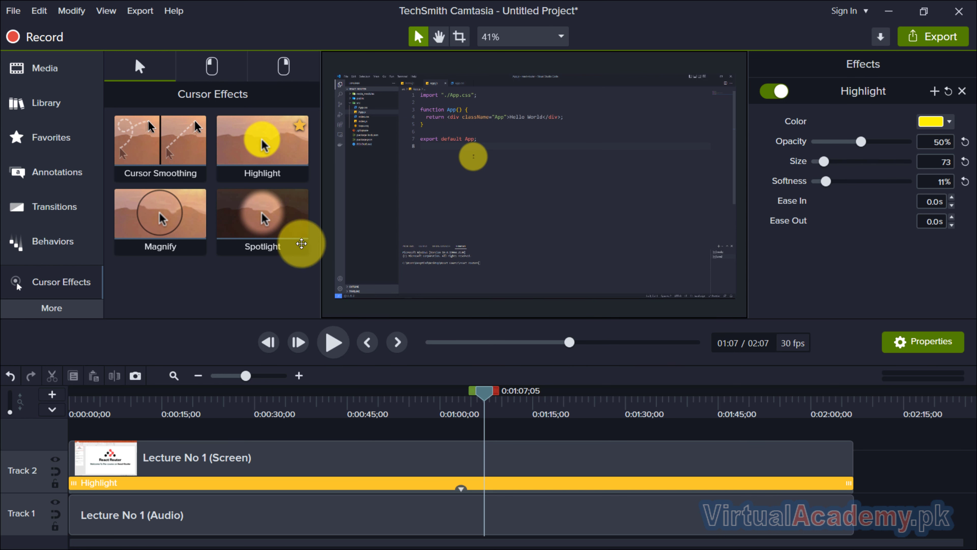
Step: Add the Rings left-click cursor effect to the screen clip
left_click(215, 67)
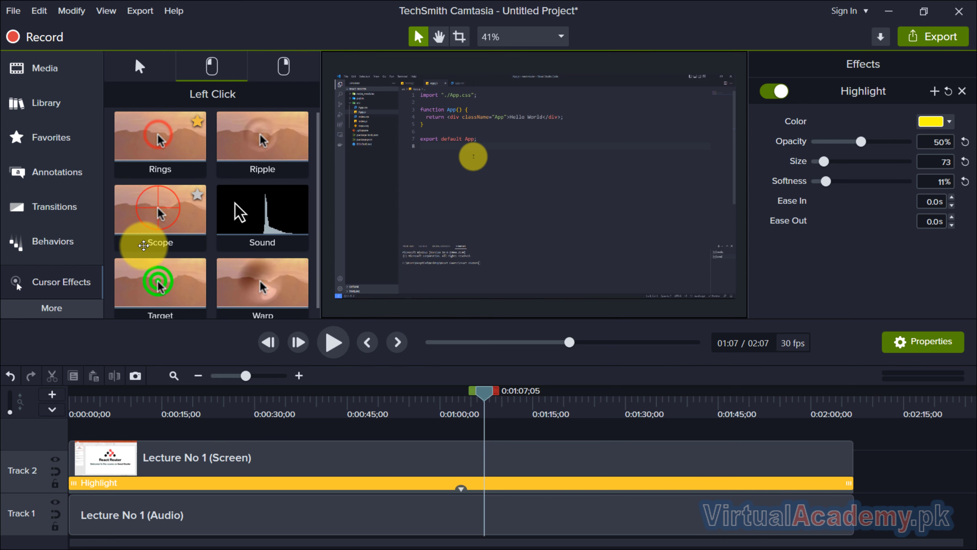
scroll(145, 245, "down", 1)
scroll(146, 246, "up", 1)
left_click_drag(182, 161, 541, 465)
left_click(540, 467)
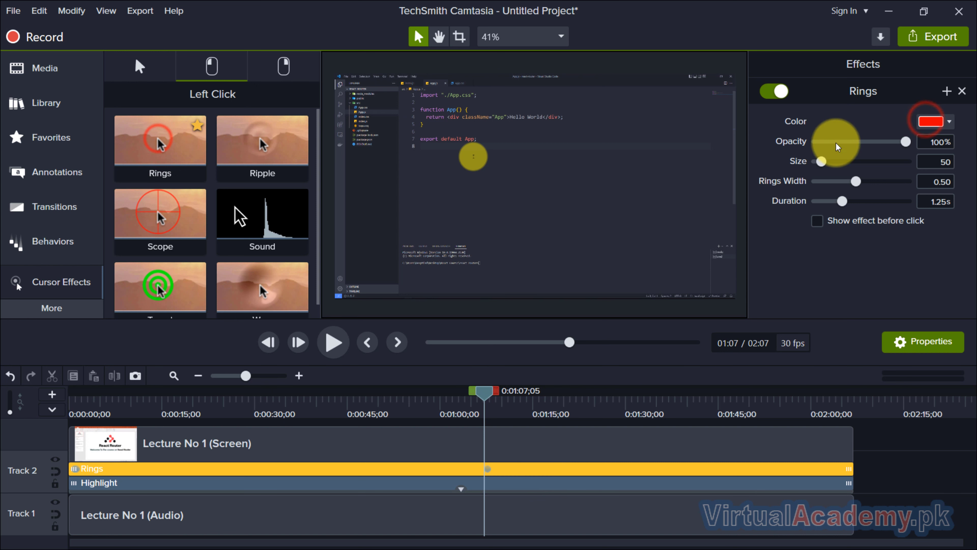
Step: Open the Rings color options, then set the Rings effect size to 86
left_click(929, 123)
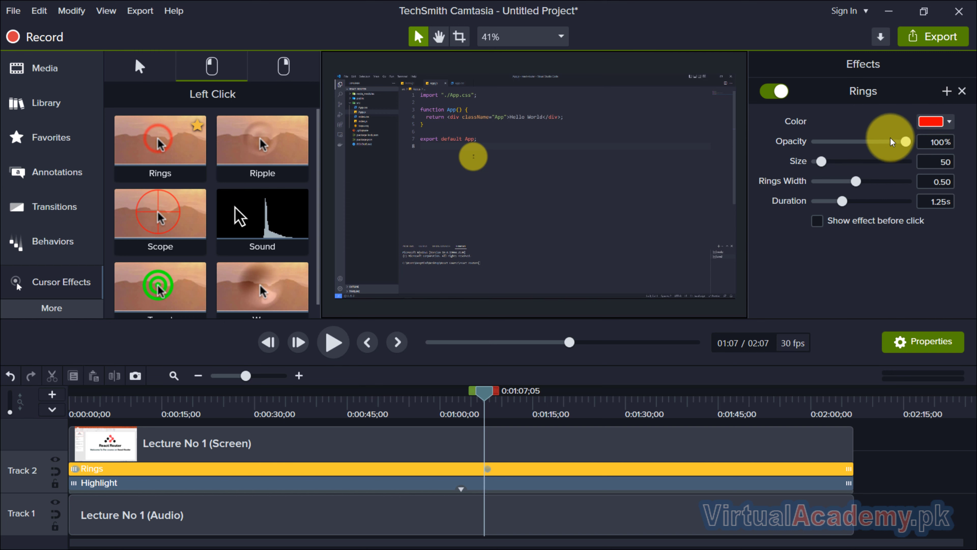
double_click(785, 15)
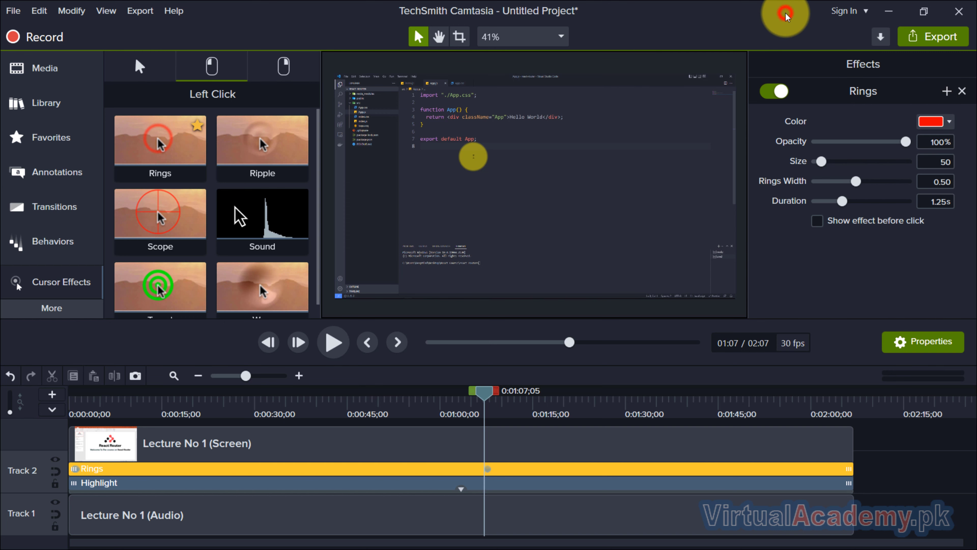
left_click_drag(711, 116, 582, 34)
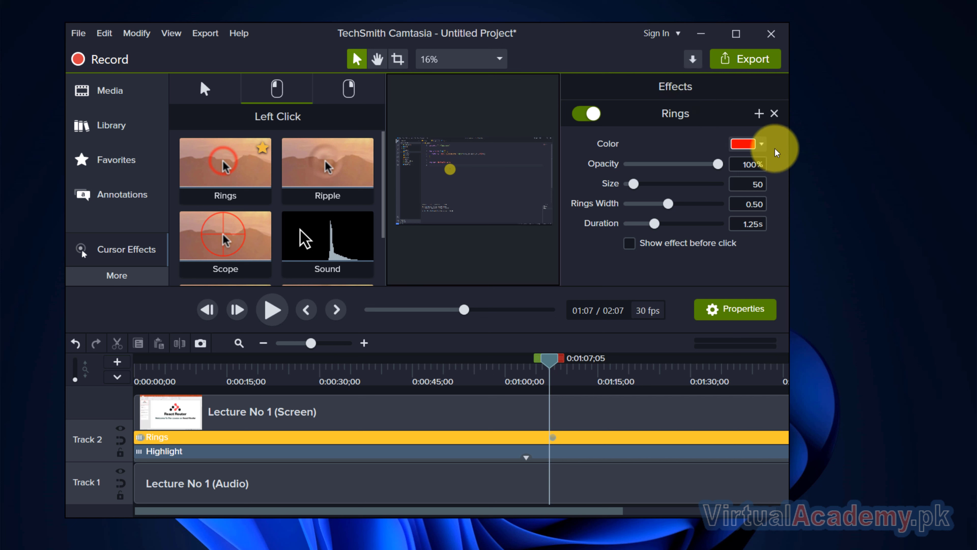
left_click(760, 144)
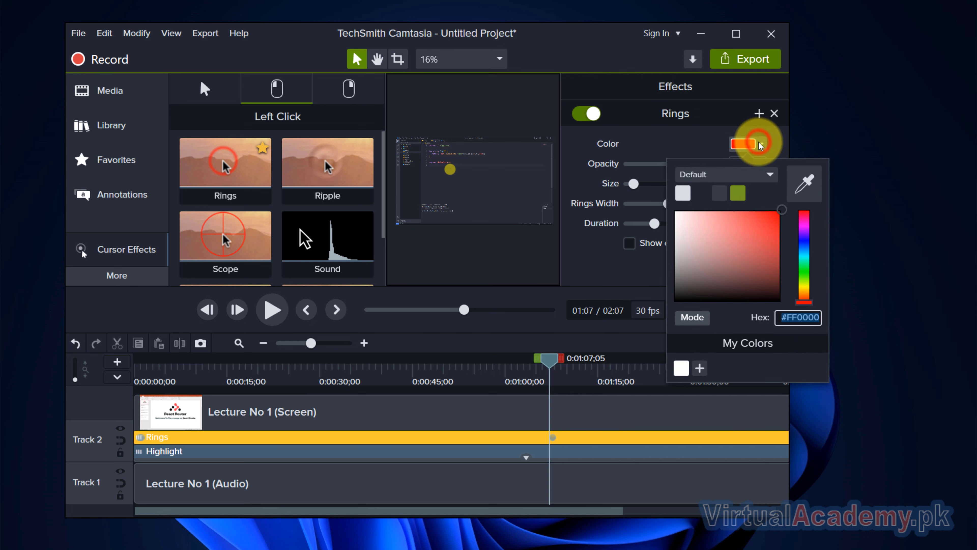
left_click(699, 136)
left_click(739, 34)
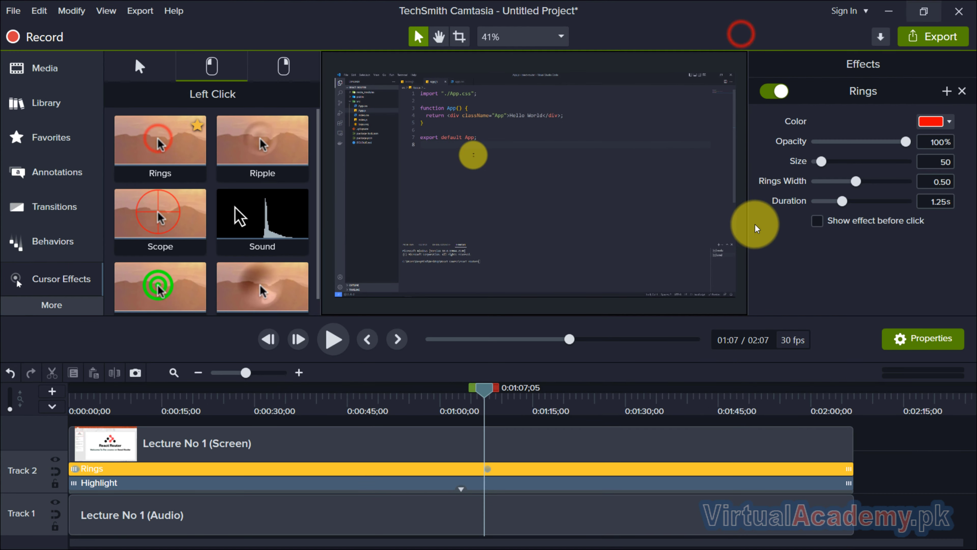
left_click_drag(821, 162, 825, 162)
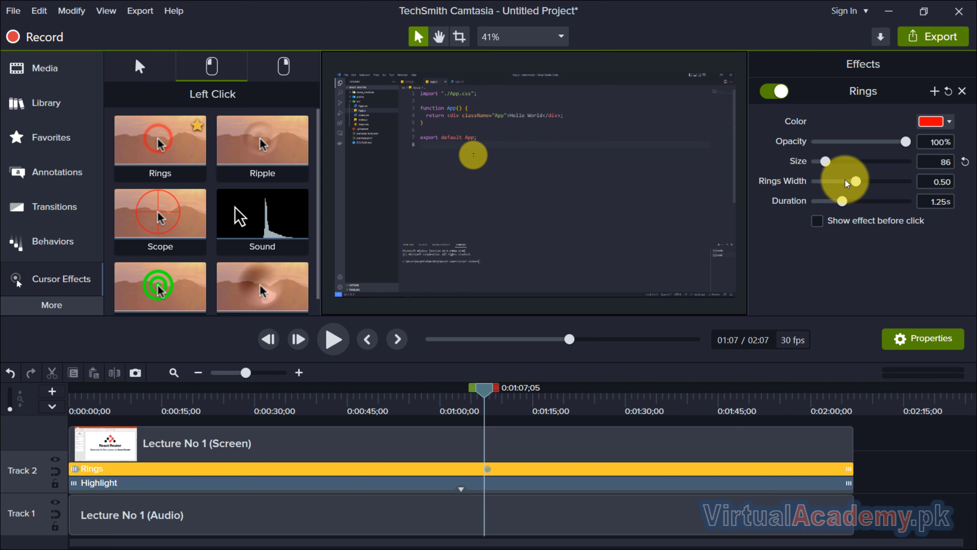
Step: Preview the Rings click effect around 1:07
left_click_drag(481, 387, 485, 388)
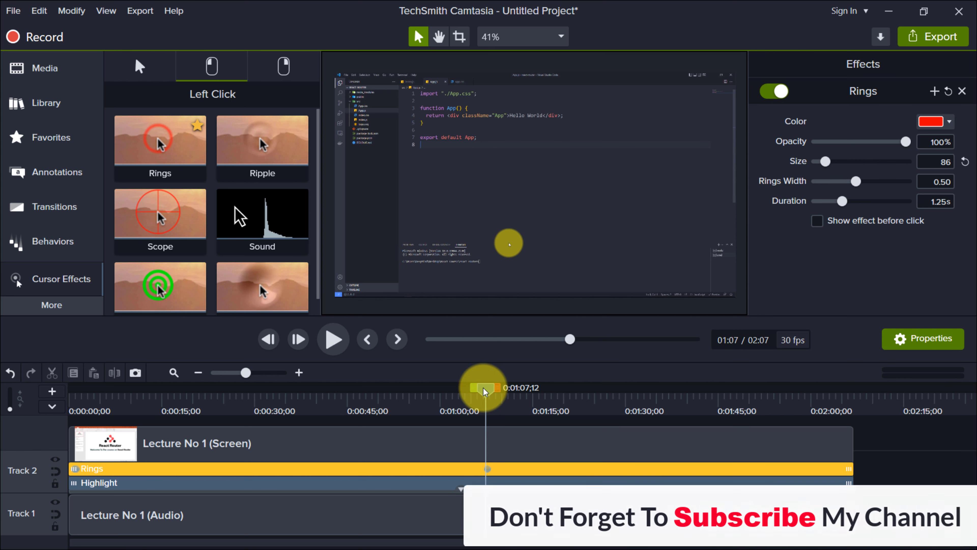
left_click(339, 340)
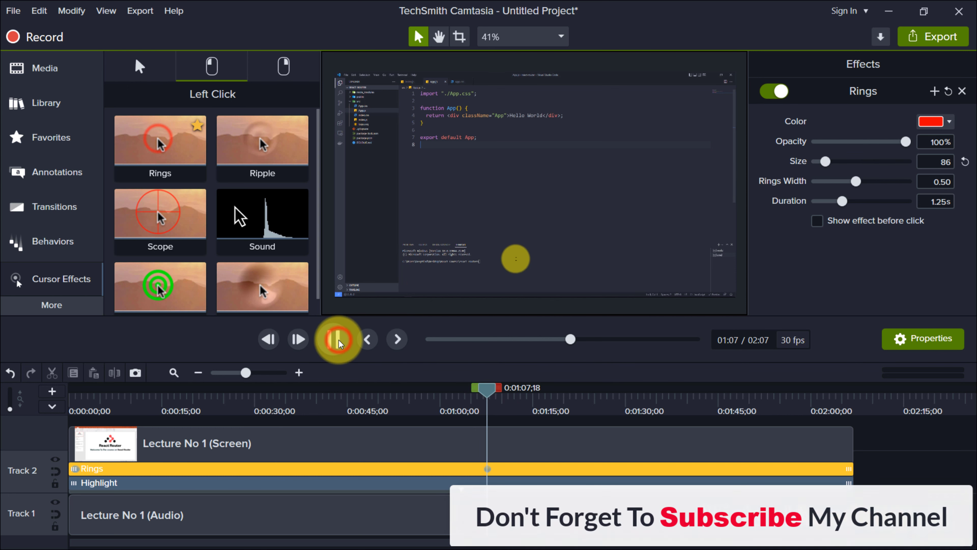
left_click(339, 340)
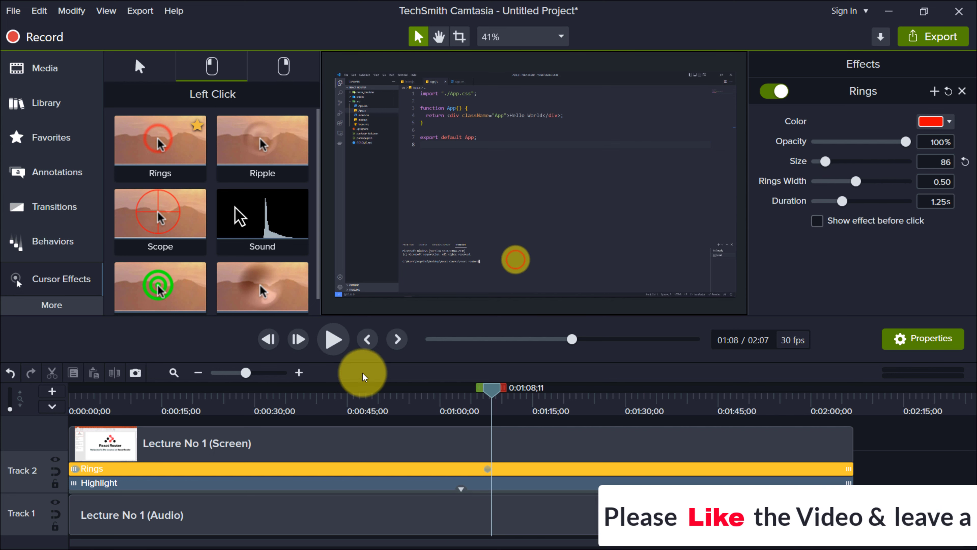
Step: Add the Rings right-click cursor effect to the screen clip
left_click(282, 68)
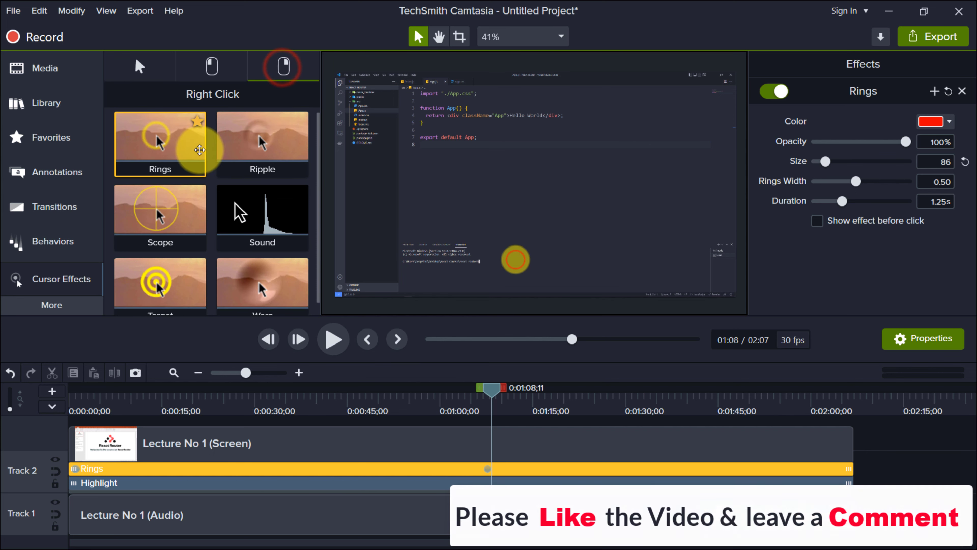
scroll(177, 216, "down", 1)
scroll(154, 146, "up", 1)
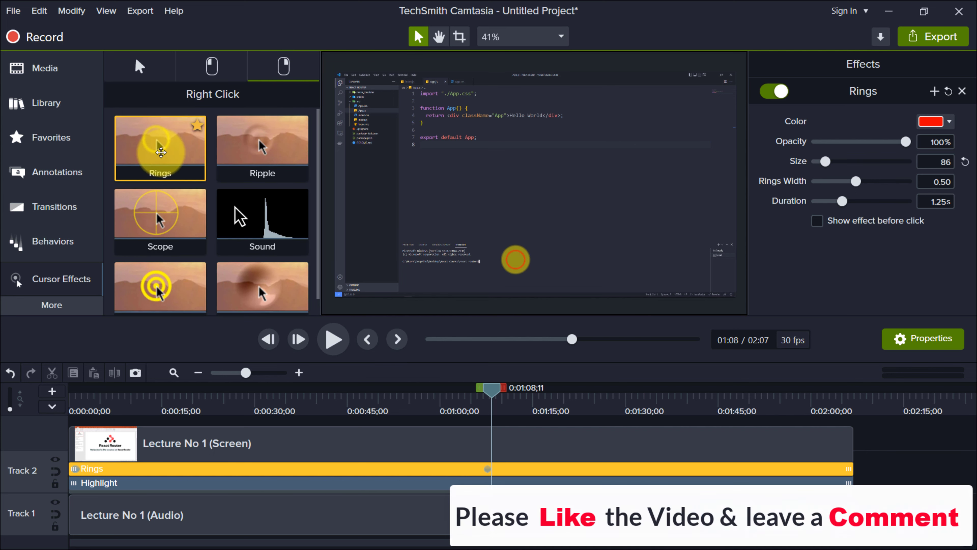
left_click_drag(156, 152, 590, 459)
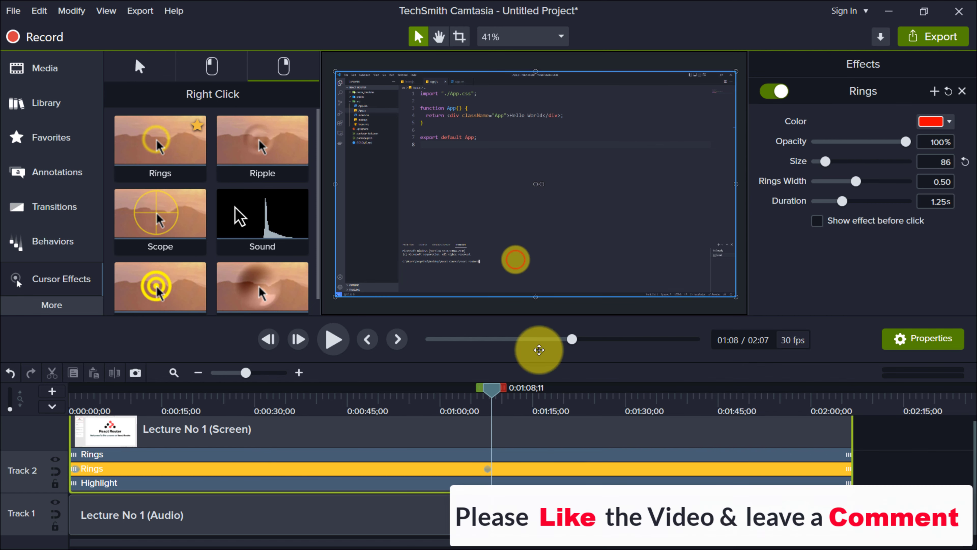
Step: Preview the playback around 0:57 to 1:01 with the cursor effects applied
left_click(884, 449)
left_click_drag(491, 387, 422, 387)
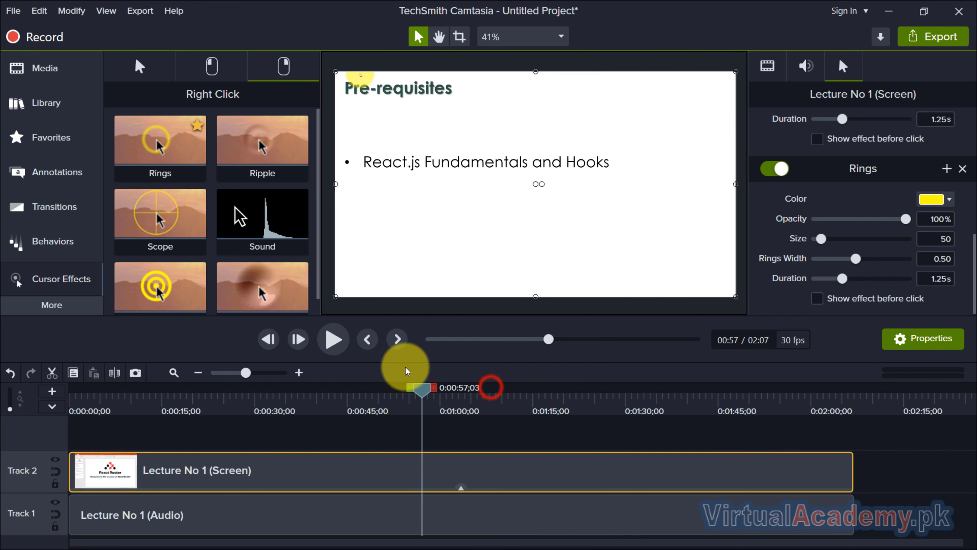
left_click(334, 338)
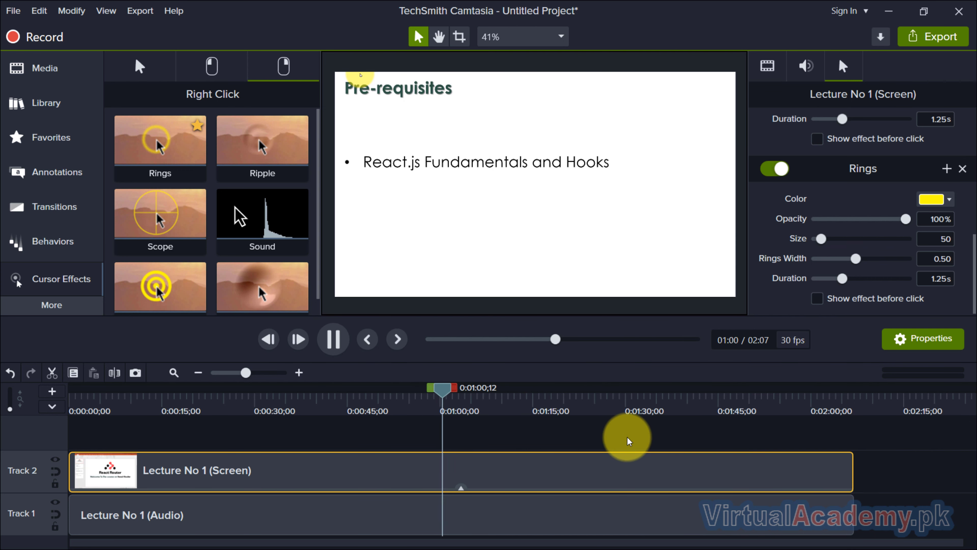
left_click(344, 345)
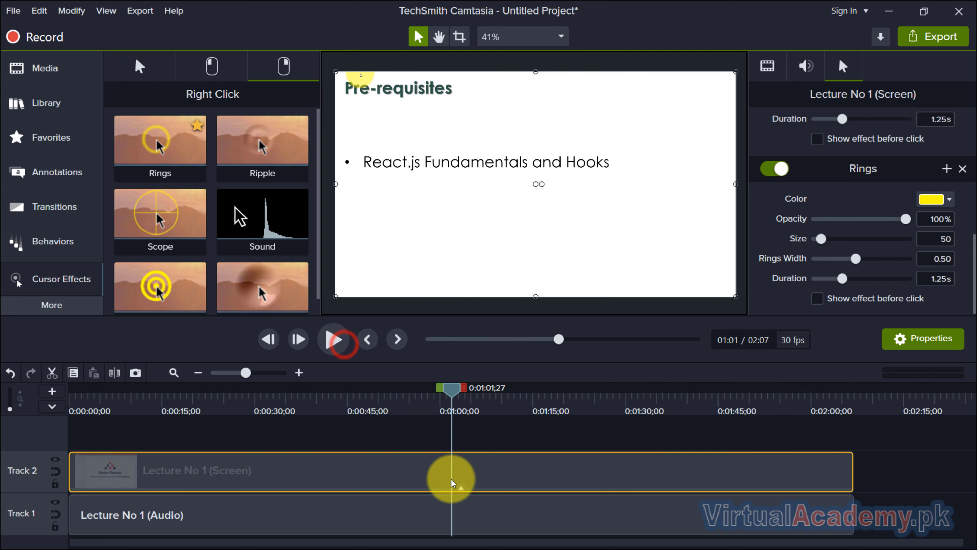
Step: Expand the screen clip's effects and review the Highlight, left-click Rings and right-click Rings settings
left_click(460, 488)
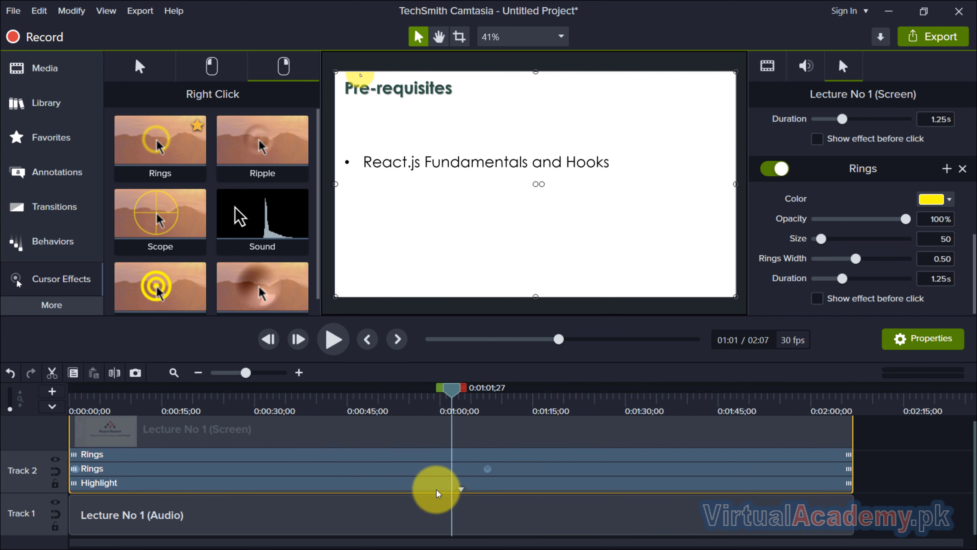
left_click(181, 484)
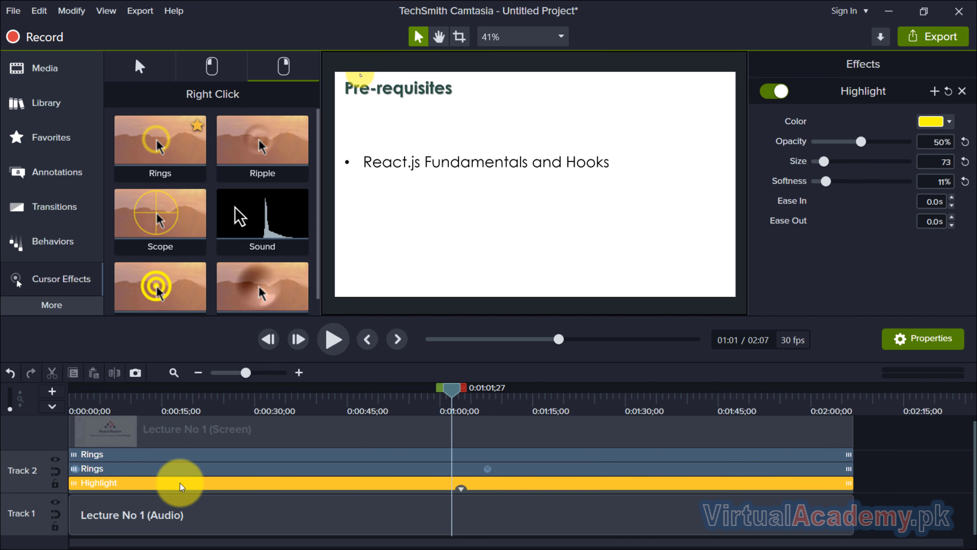
left_click(192, 468)
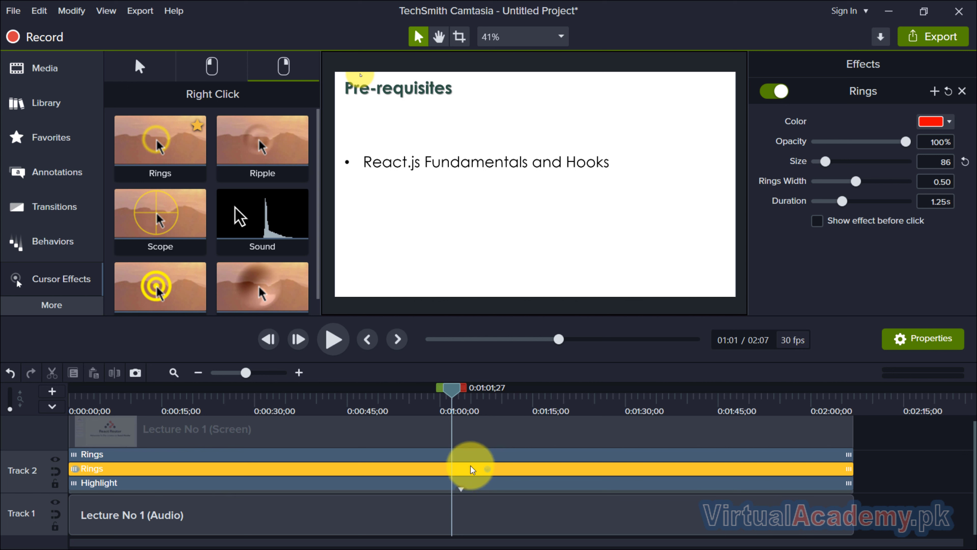
left_click(388, 454)
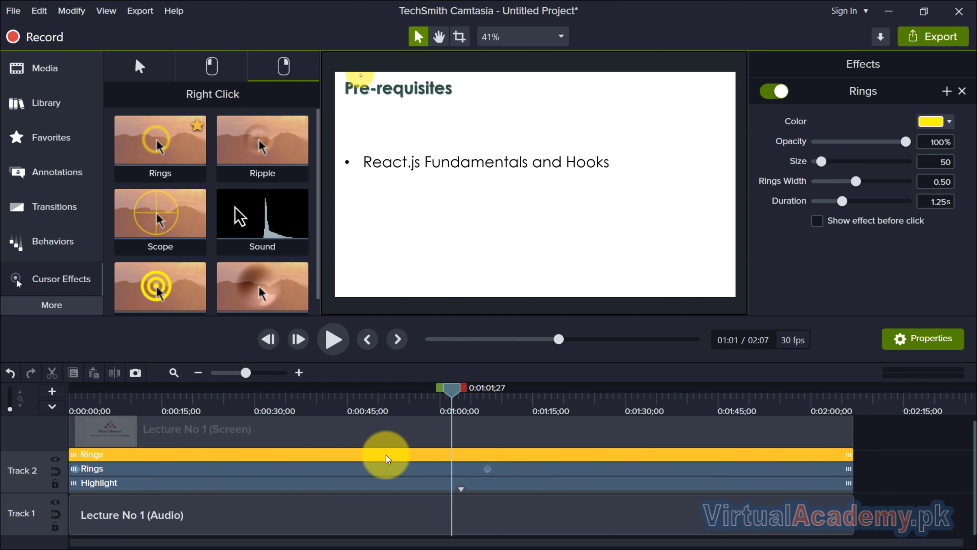
Step: Deselect the clip and open the list of additional tools such as Animations and Visual Effects
left_click(948, 482)
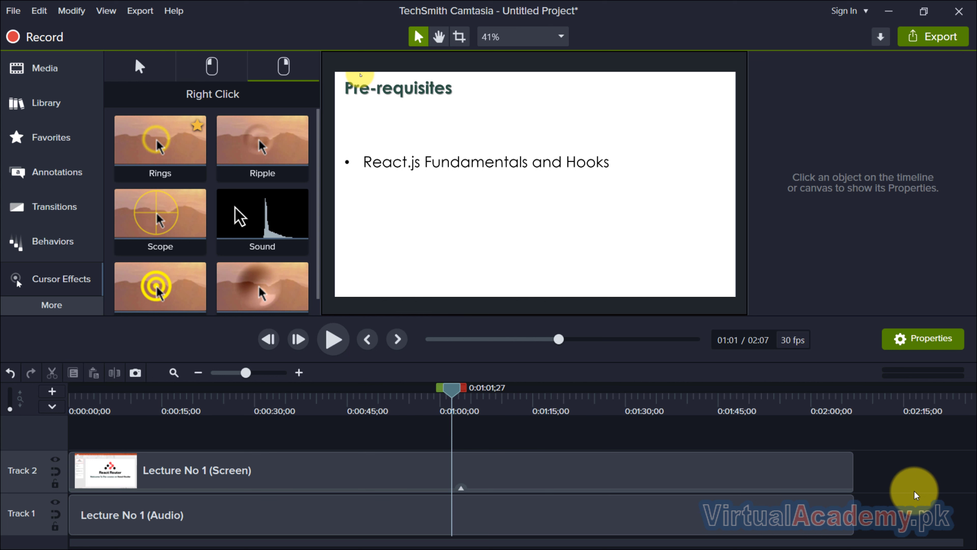
left_click(85, 304)
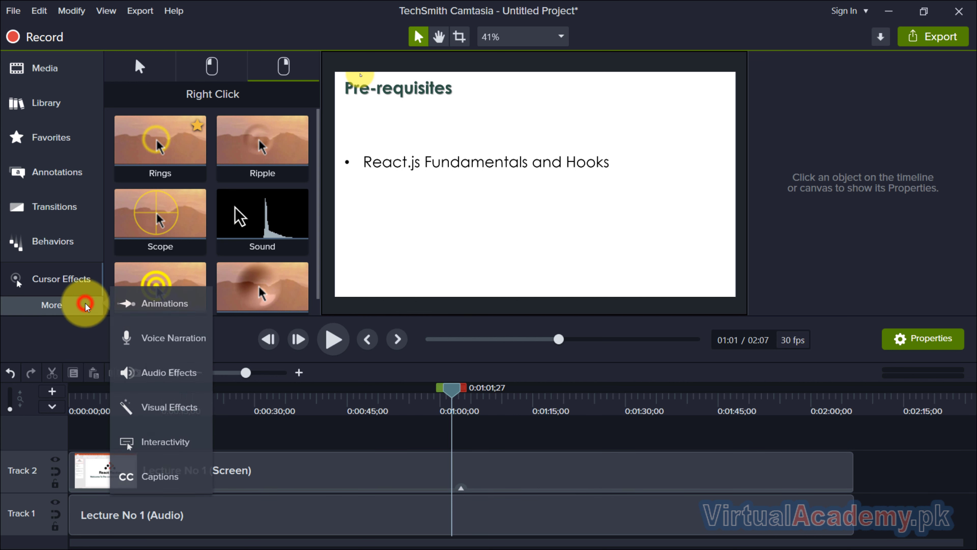